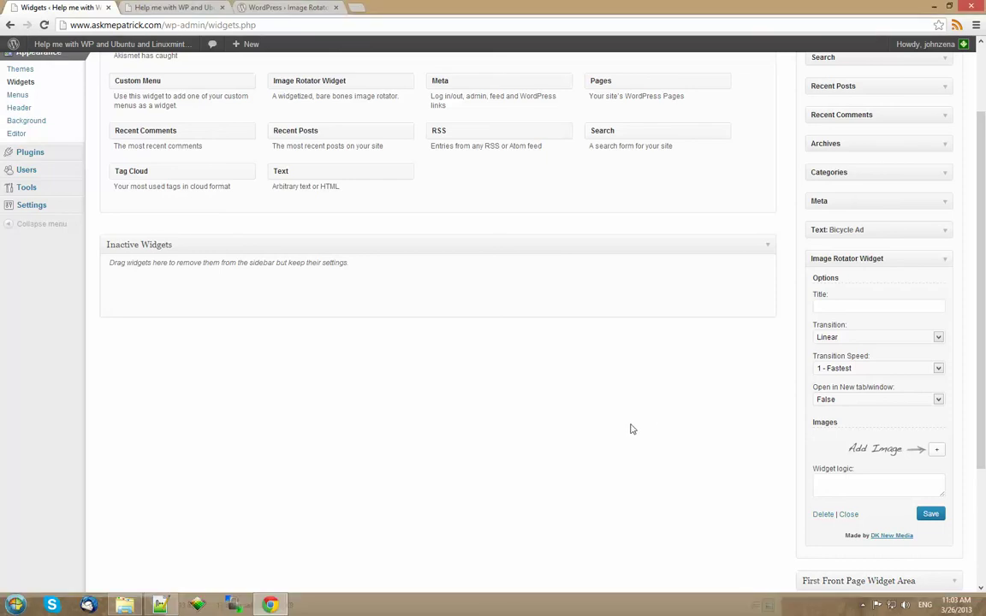
Delete the Image Rotator Widget from the Main Sidebar.
{"action": "left_click", "coordinate": [946, 264]}
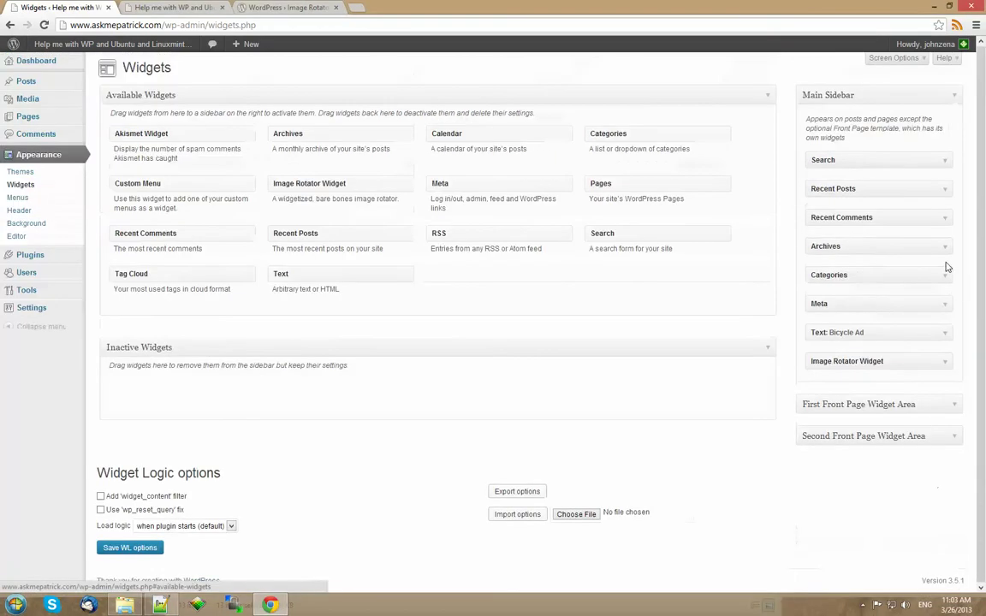
{"action": "left_click", "coordinate": [945, 365]}
{"action": "scroll", "coordinate": [822, 514], "scroll_direction": "down", "scroll_amount": 3}
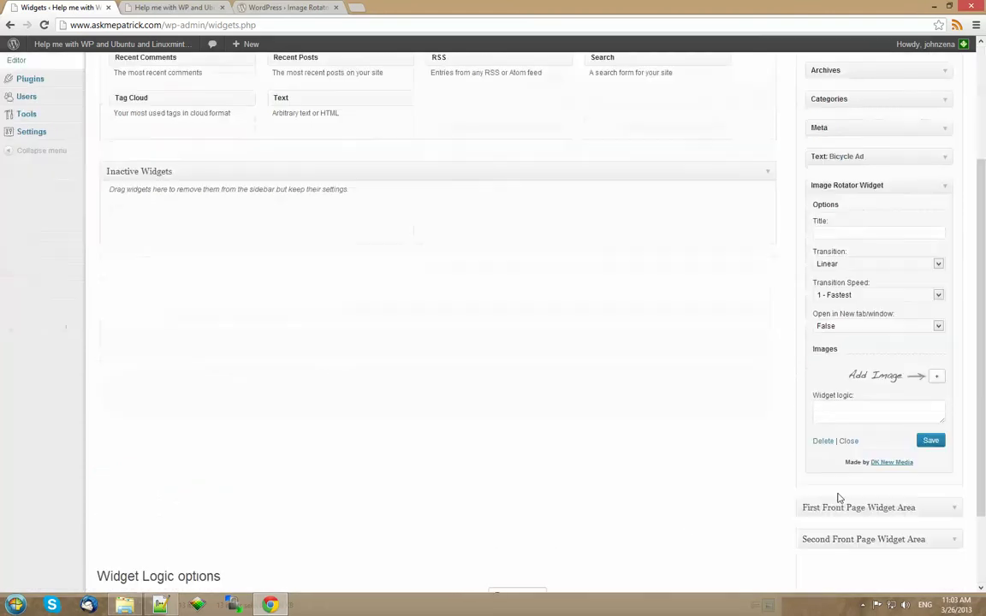
{"action": "left_click", "coordinate": [822, 383]}
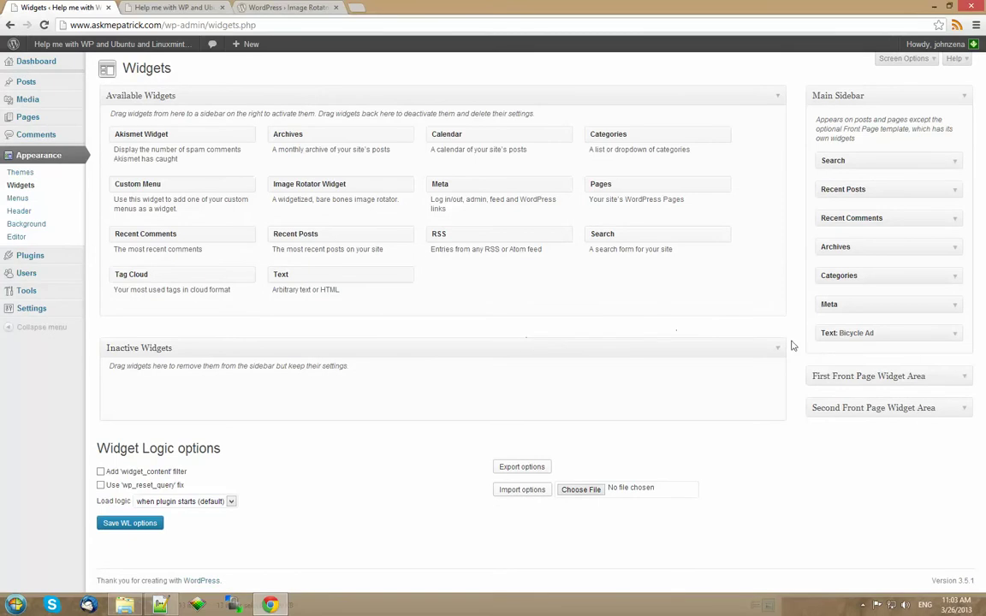
Inspect the First and Second Front Page Widget Areas, check the installed themes and return to the widgets page.
{"action": "left_click", "coordinate": [968, 381]}
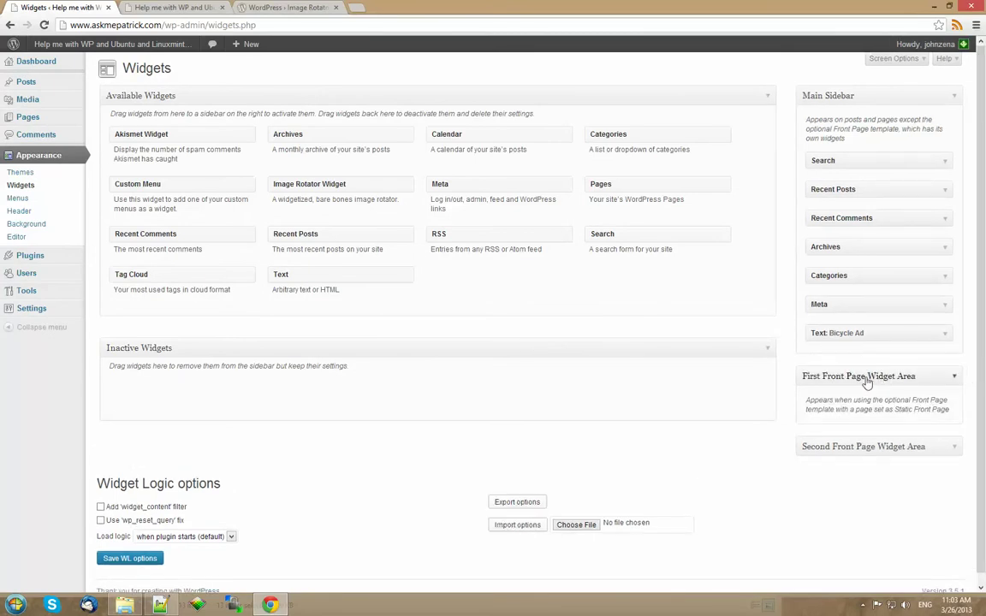
{"action": "left_click", "coordinate": [955, 452]}
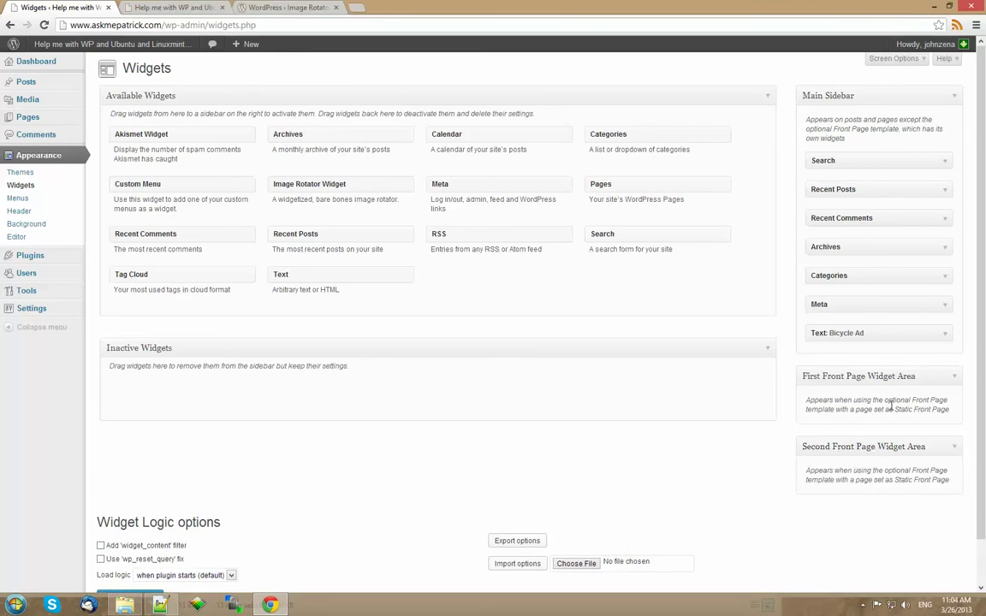
{"action": "scroll", "coordinate": [891, 407], "scroll_direction": "down", "scroll_amount": 2}
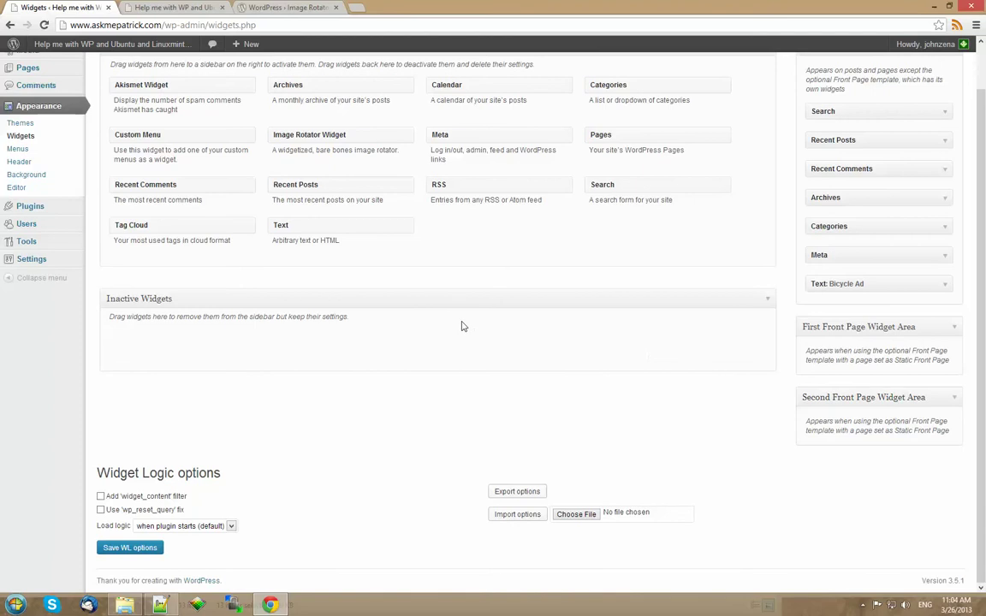
{"action": "scroll", "coordinate": [462, 326], "scroll_direction": "up", "scroll_amount": 2}
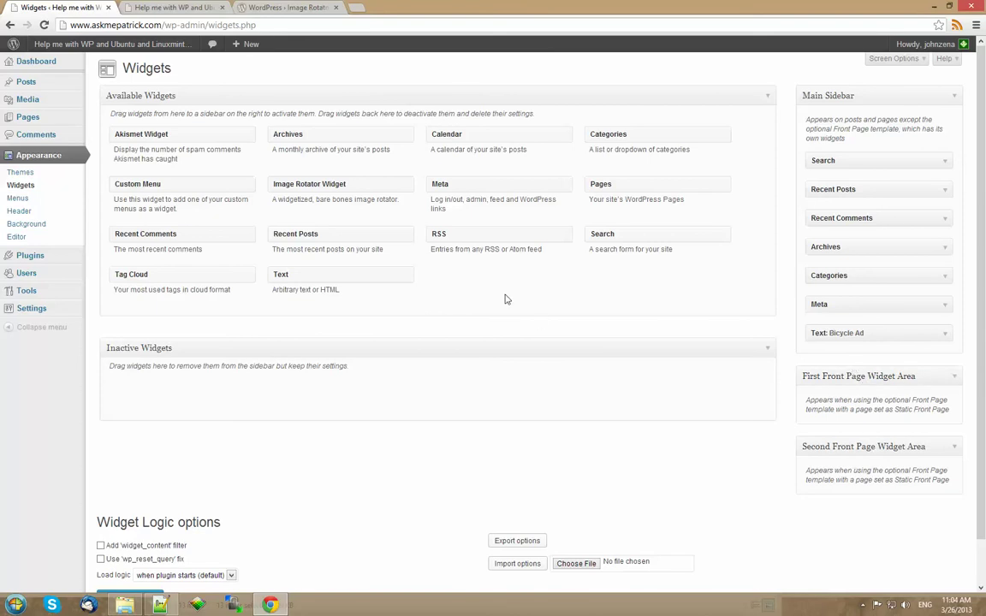
{"action": "left_click", "coordinate": [19, 185]}
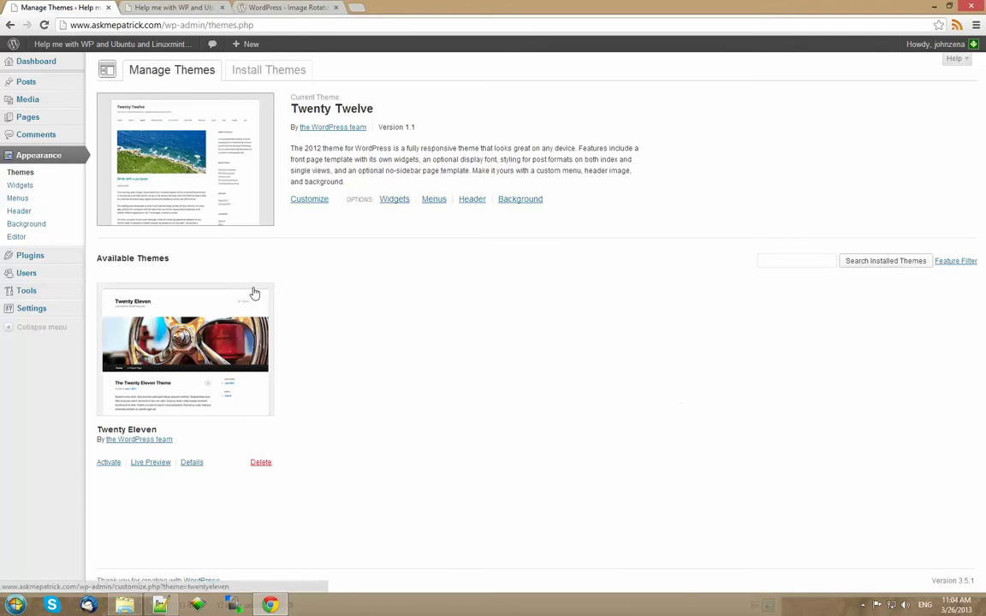
{"action": "left_click", "coordinate": [31, 187]}
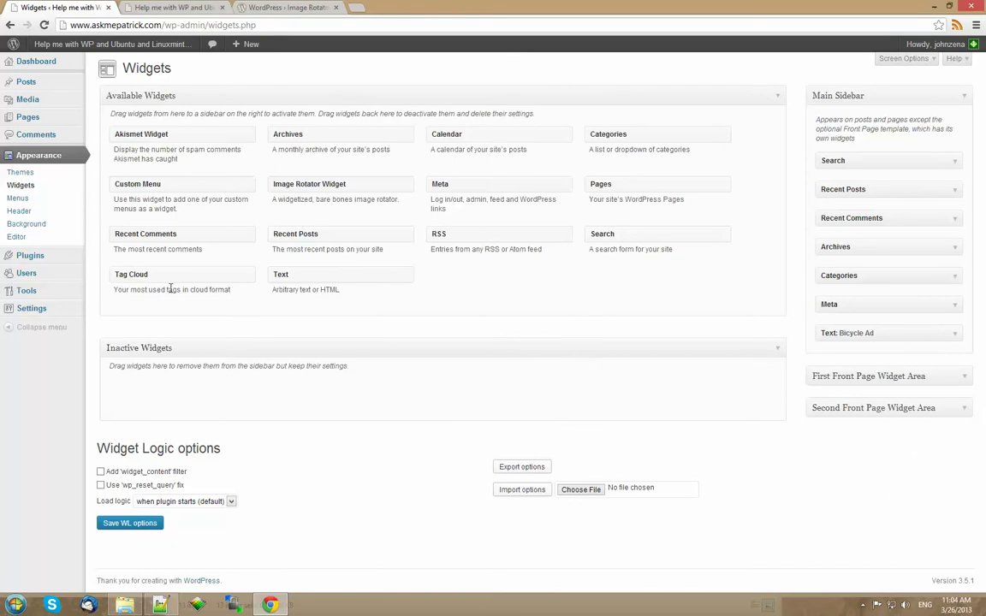
Search the plugin directory for "widgets on pages".
{"action": "mouse_move", "coordinate": [61, 257]}
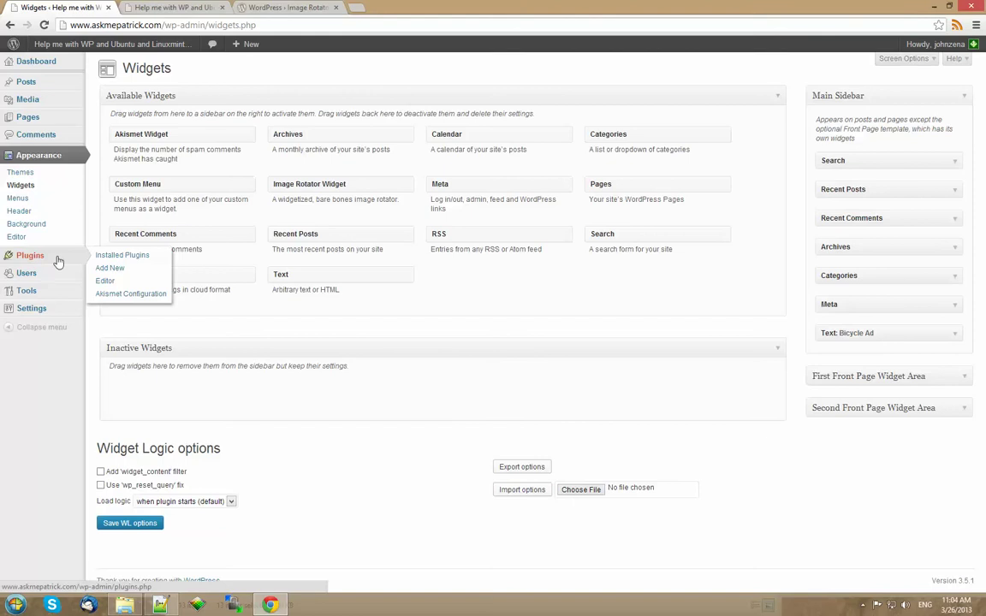
{"action": "left_click", "coordinate": [110, 269]}
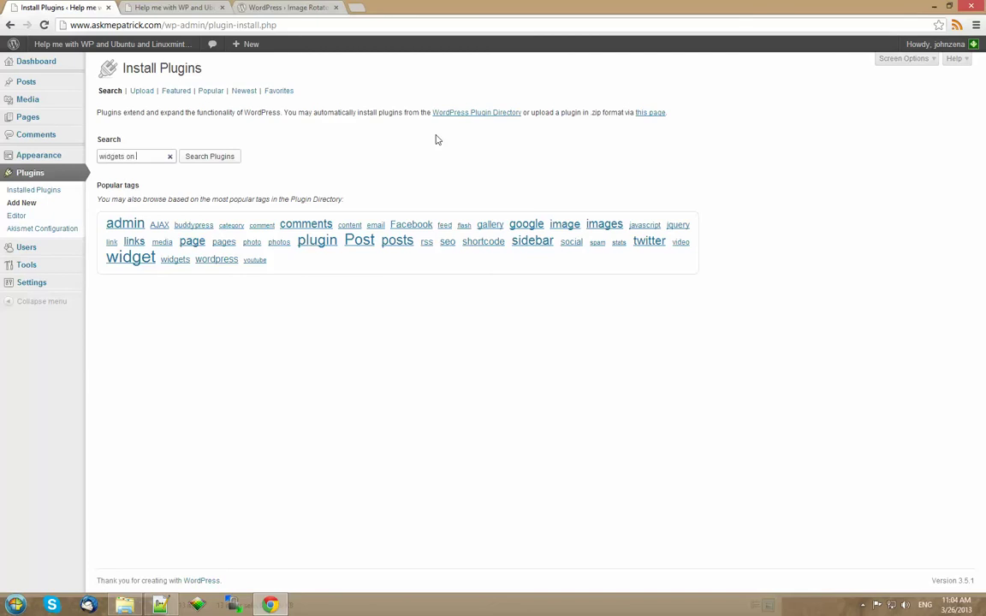
{"action": "type", "text": "es"}
{"action": "key", "text": "Return"}
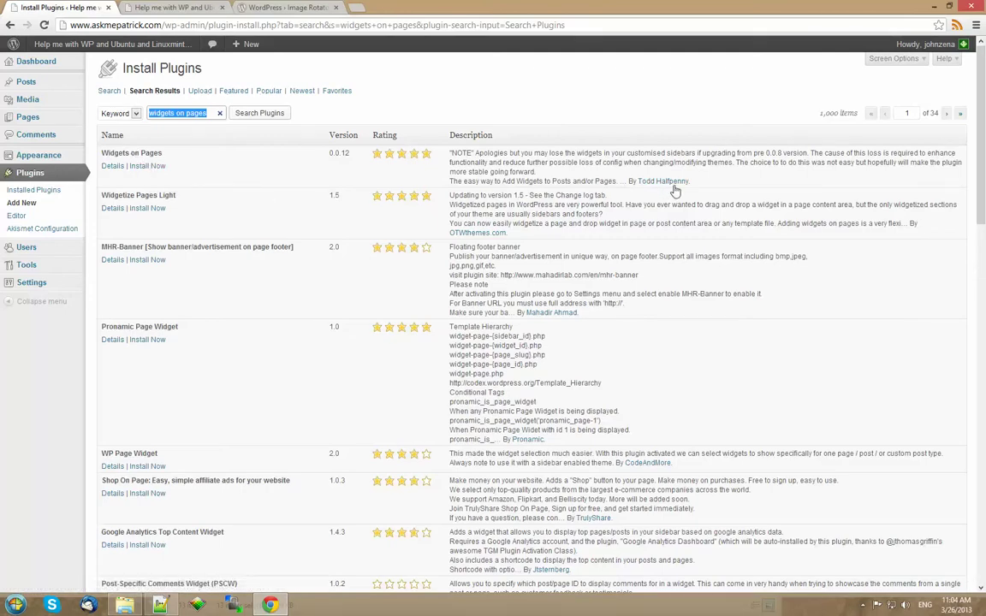
Install and activate the Widgets on Pages plugin.
{"action": "left_click", "coordinate": [143, 167]}
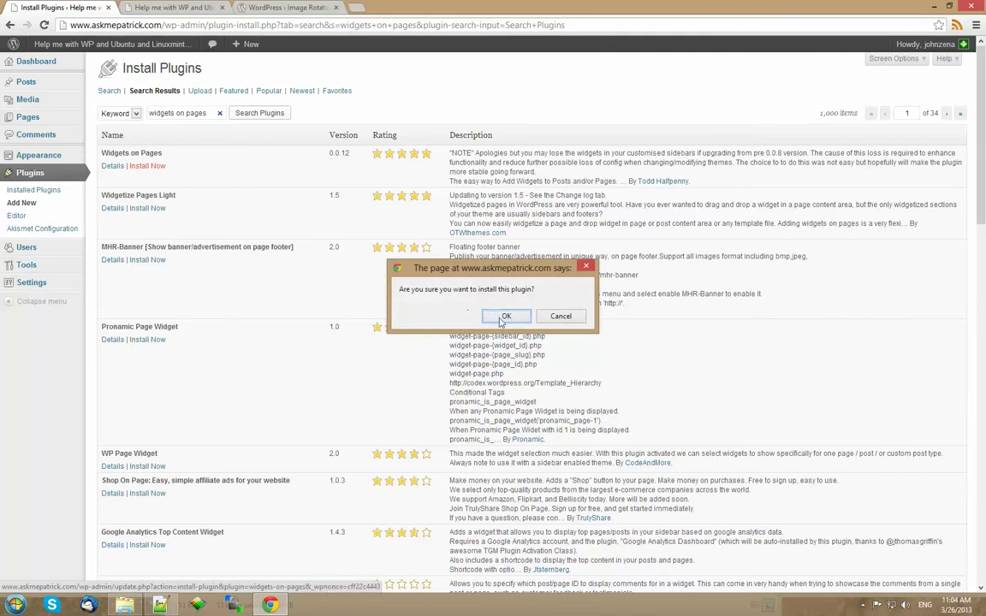
{"action": "left_click", "coordinate": [503, 317]}
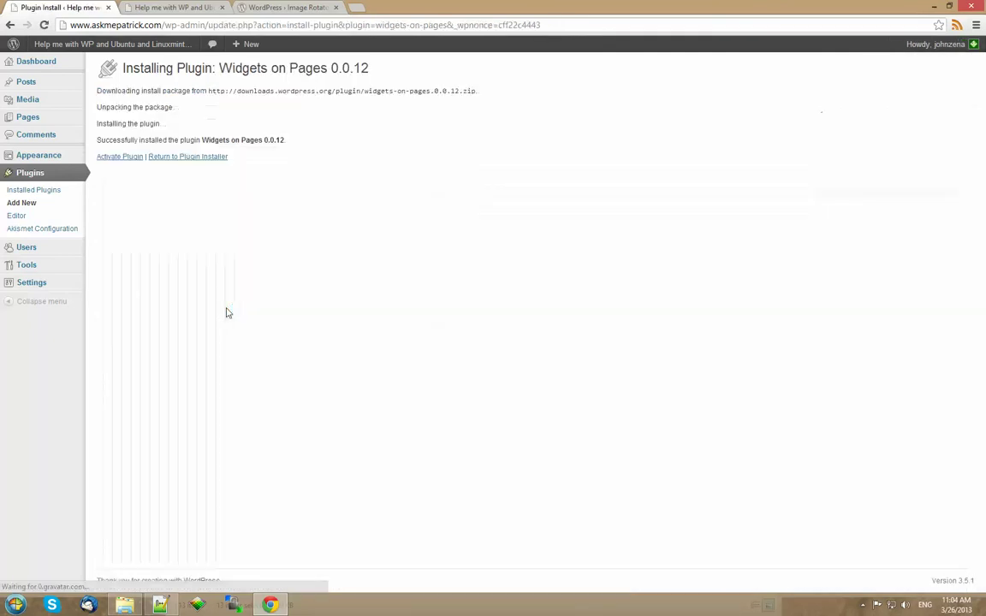
{"action": "left_click", "coordinate": [125, 159]}
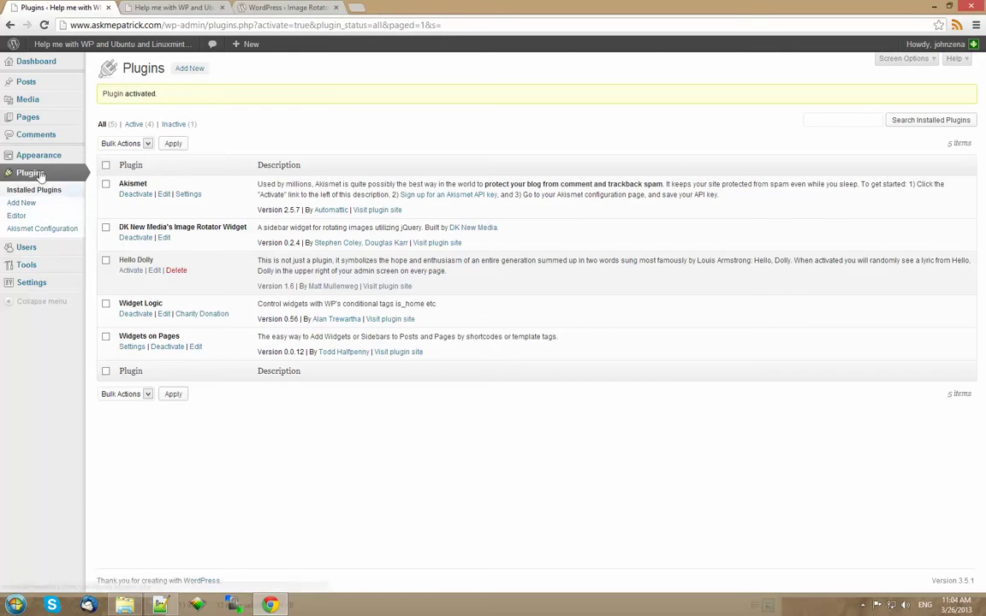
Open the widgets page and examine the Widgets on Pages areas that the plugin provides.
{"action": "mouse_move", "coordinate": [38, 155]}
{"action": "left_click", "coordinate": [110, 168]}
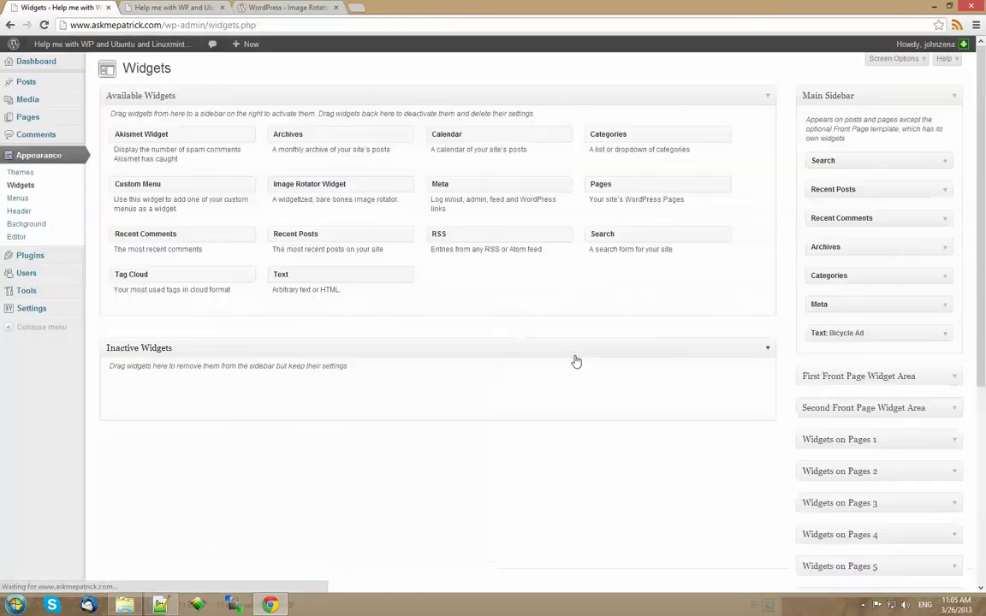
{"action": "scroll", "coordinate": [945, 457], "scroll_direction": "down", "scroll_amount": 5}
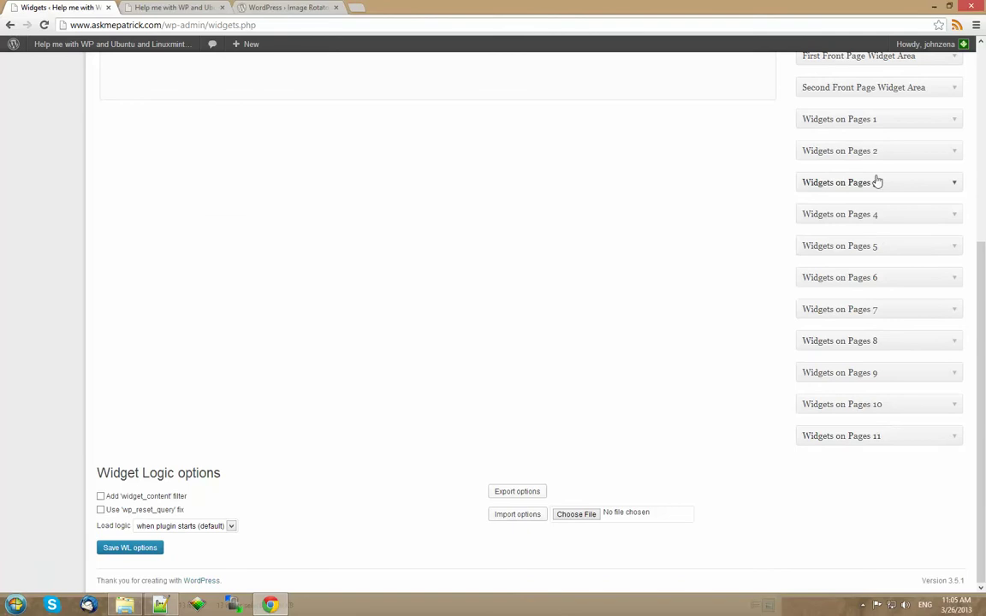
{"action": "scroll", "coordinate": [877, 181], "scroll_direction": "up", "scroll_amount": 2}
{"action": "scroll", "coordinate": [875, 347], "scroll_direction": "down", "scroll_amount": 2}
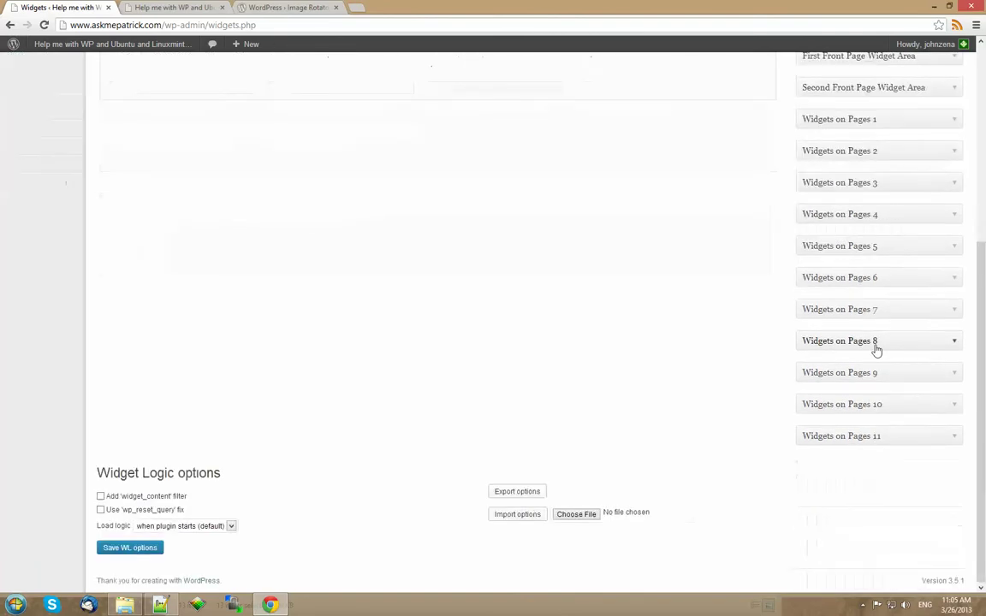
{"action": "scroll", "coordinate": [875, 349], "scroll_direction": "up", "scroll_amount": 3}
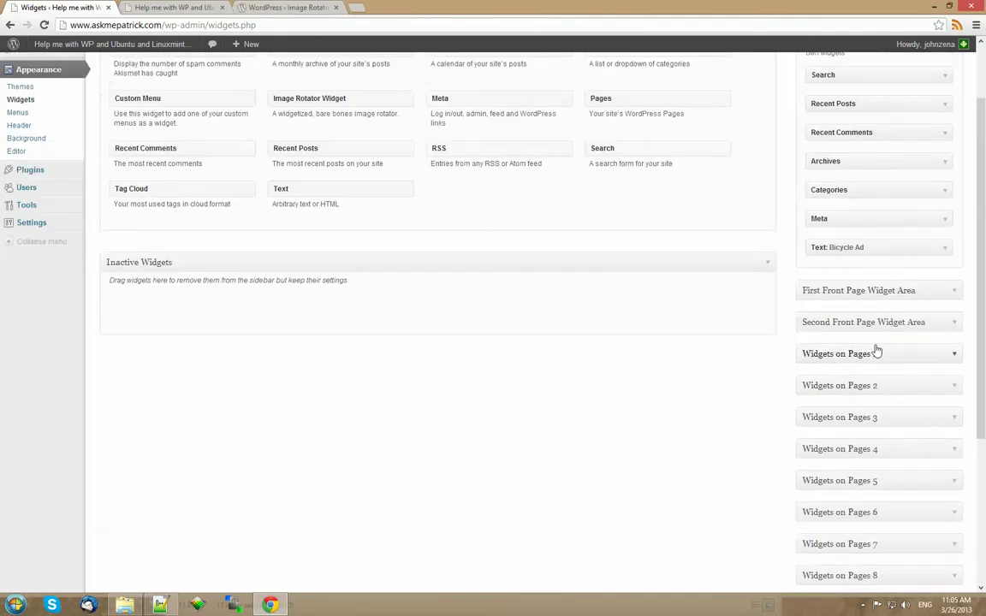
{"action": "scroll", "coordinate": [877, 352], "scroll_direction": "down", "scroll_amount": 1}
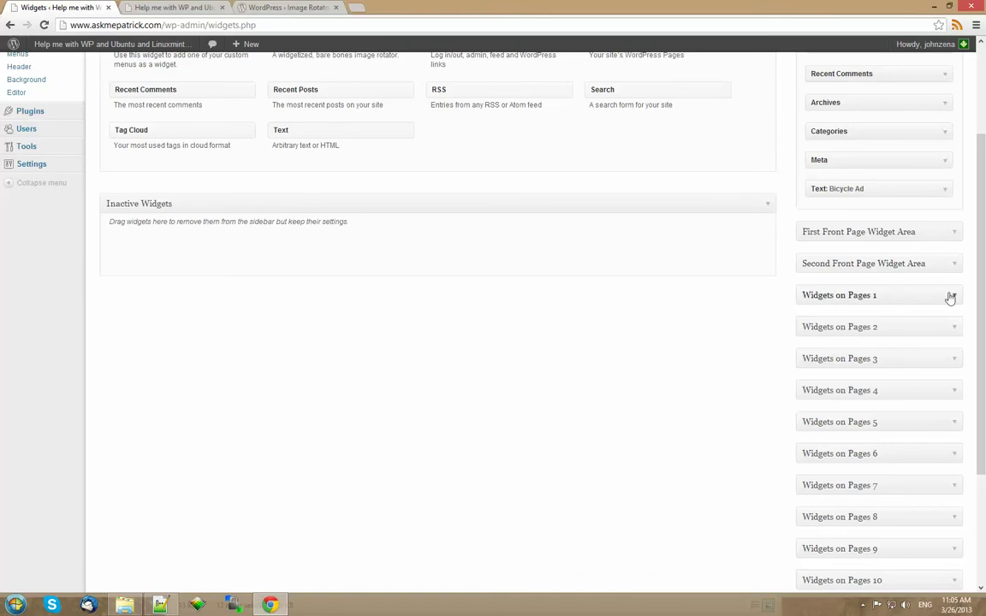
{"action": "scroll", "coordinate": [557, 283], "scroll_direction": "up", "scroll_amount": 2}
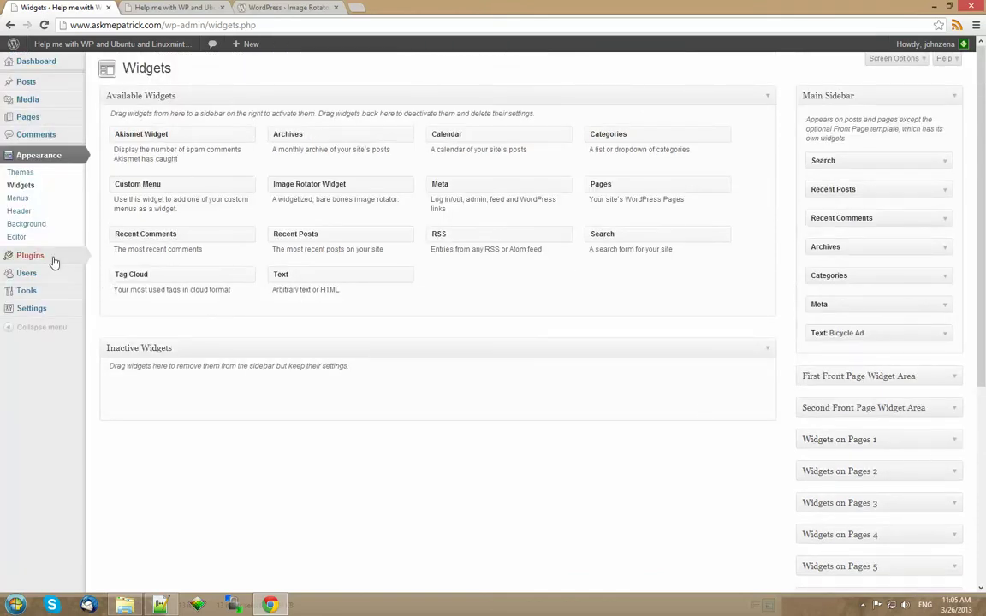
In the Widgets on Pages settings, set the number of additional sidebars to 1 and save.
{"action": "mouse_move", "coordinate": [52, 259]}
{"action": "mouse_move", "coordinate": [71, 312]}
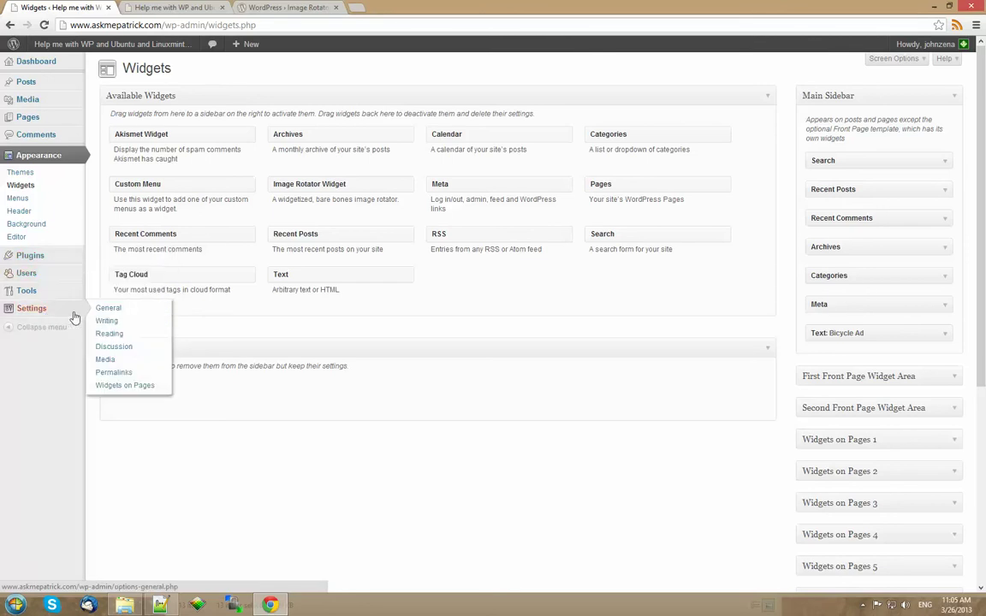
{"action": "left_click", "coordinate": [119, 386]}
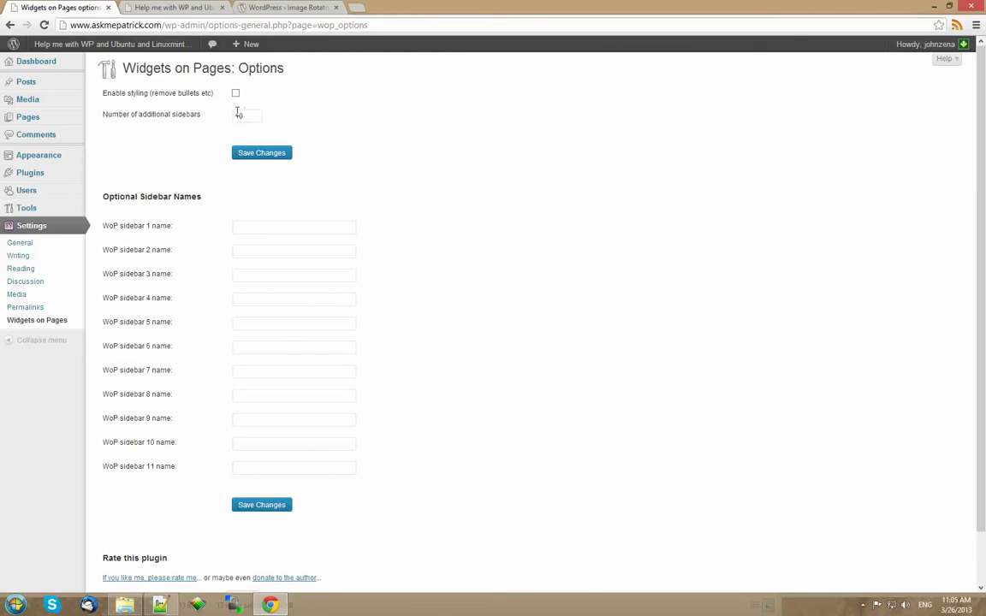
{"action": "left_click_drag", "start_coordinate": [238, 112], "coordinate": [288, 119]}
{"action": "left_click", "coordinate": [276, 155]}
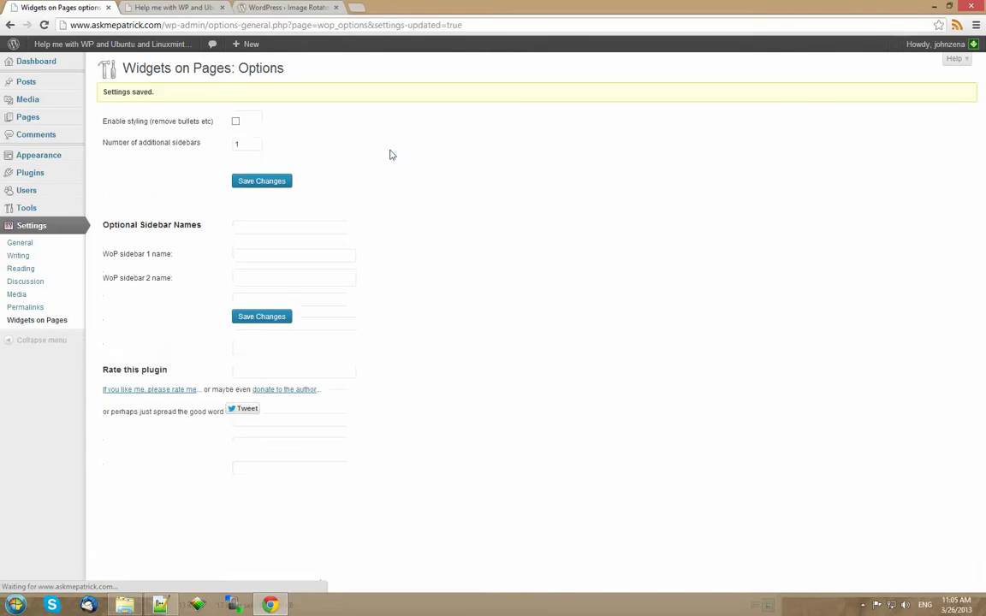
Set the number of additional sidebars to 0, save, and check the widget areas on the widgets page.
{"action": "left_click_drag", "start_coordinate": [232, 148], "coordinate": [266, 144]}
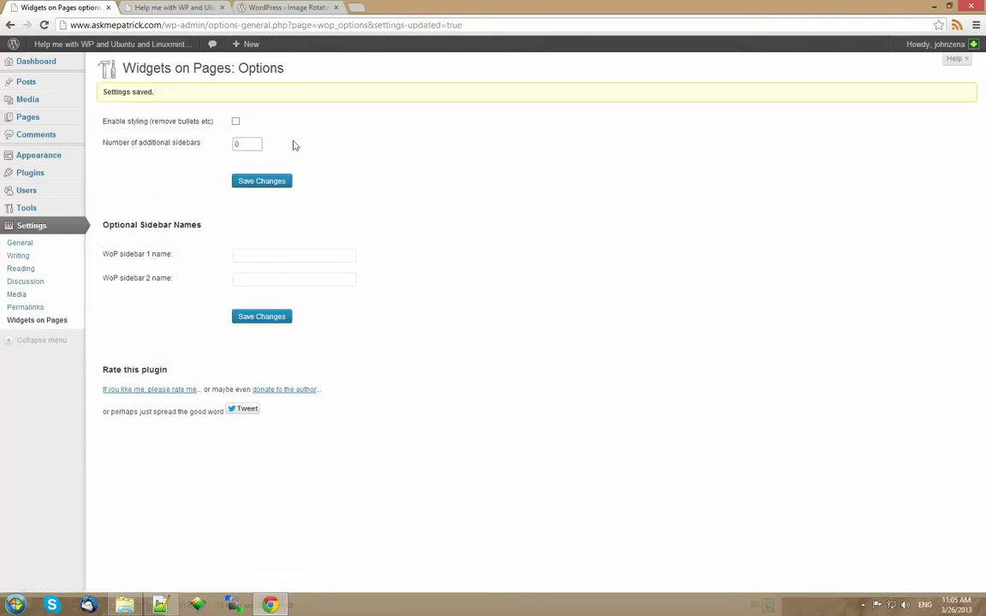
{"action": "left_click", "coordinate": [283, 181]}
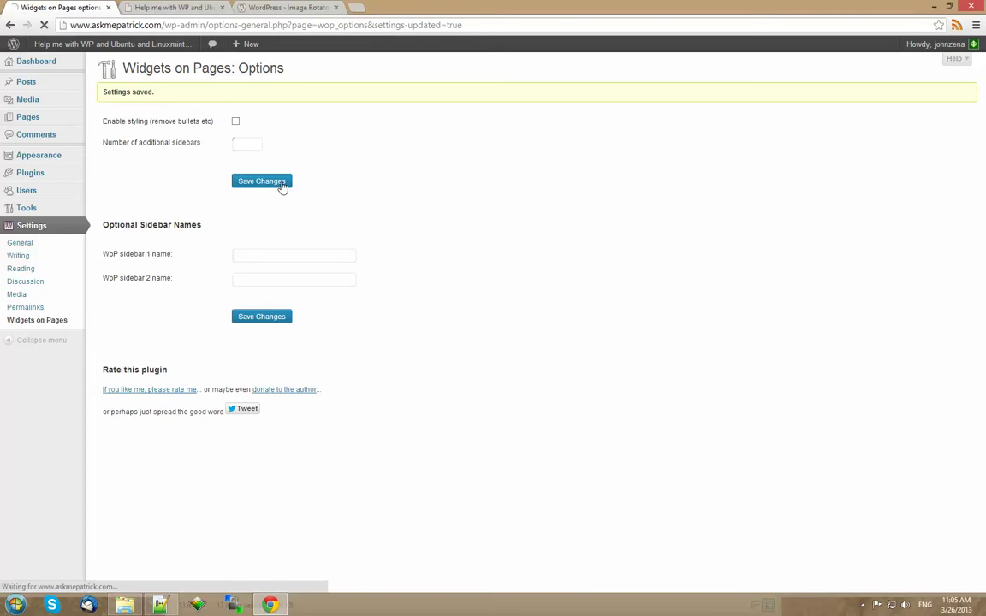
{"action": "mouse_move", "coordinate": [26, 155]}
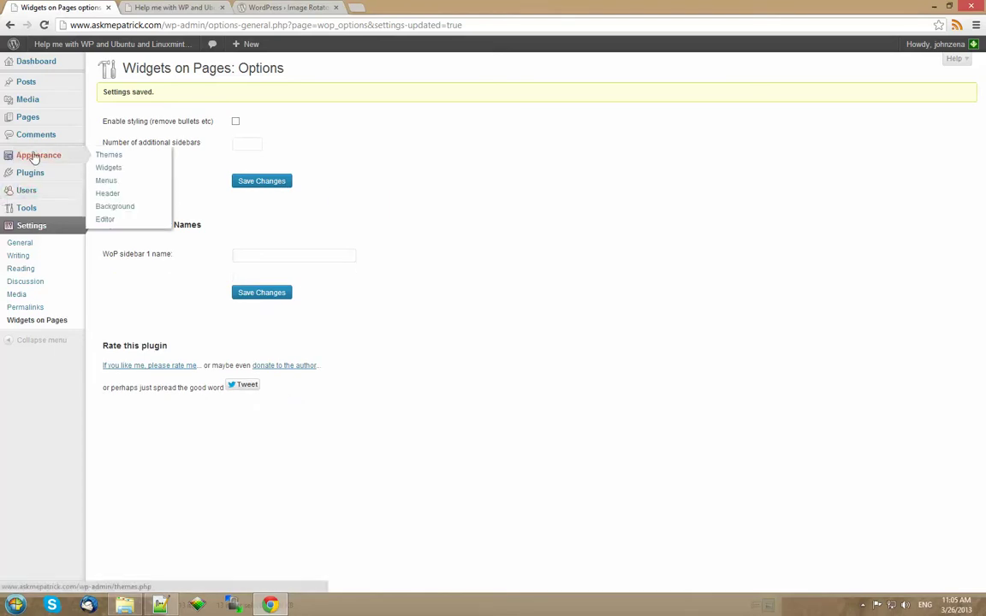
{"action": "left_click", "coordinate": [101, 172]}
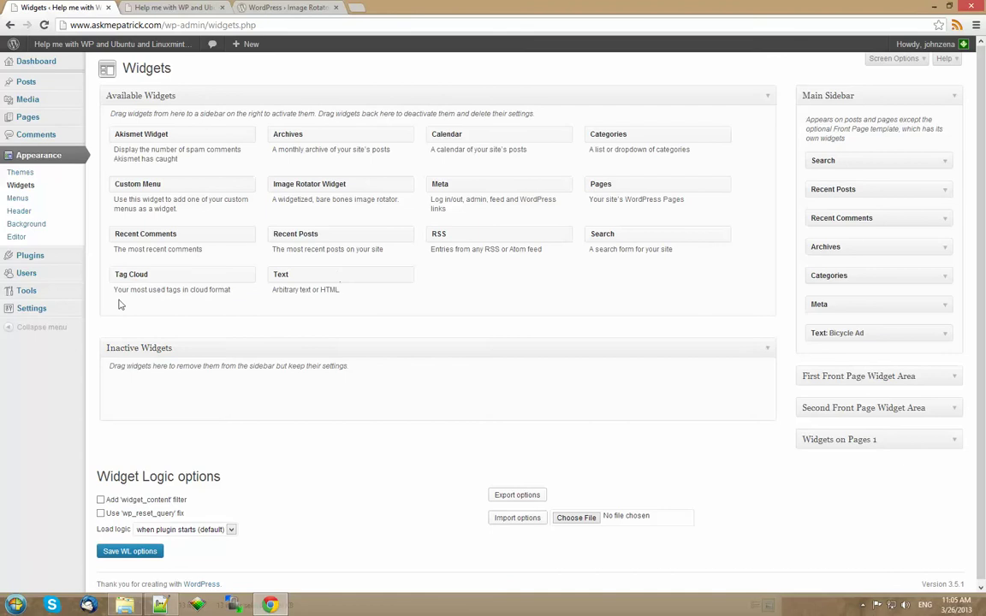
Return to the Widgets on Pages settings, set the number of additional sidebars to 9 and save.
{"action": "mouse_move", "coordinate": [36, 262]}
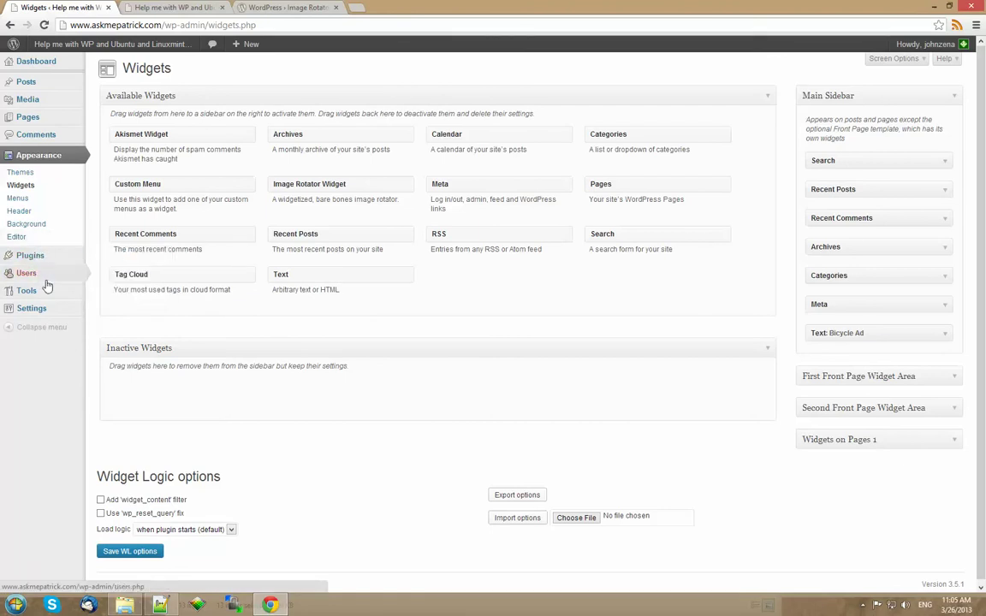
{"action": "mouse_move", "coordinate": [59, 310]}
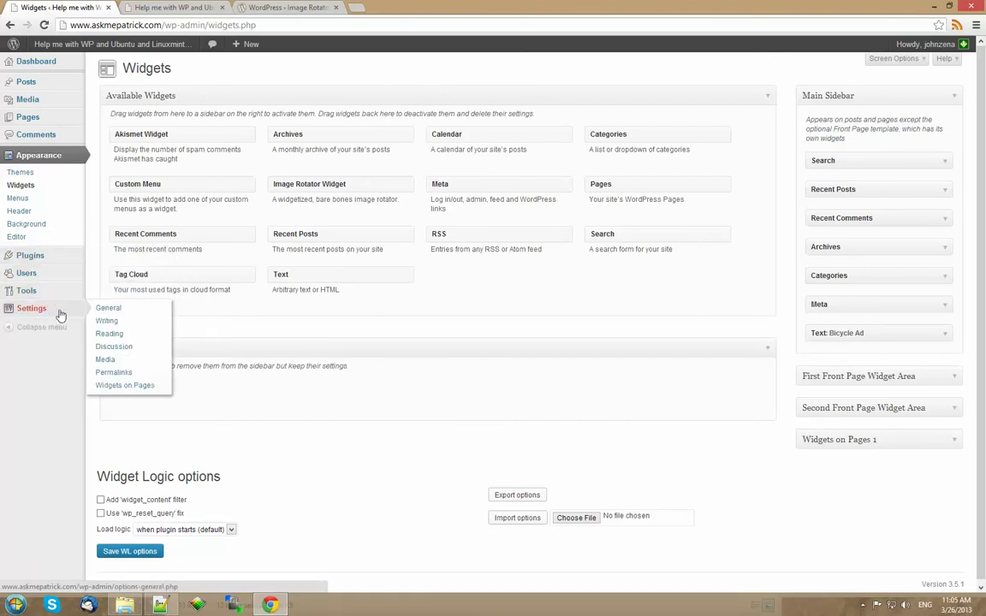
{"action": "left_click", "coordinate": [115, 387]}
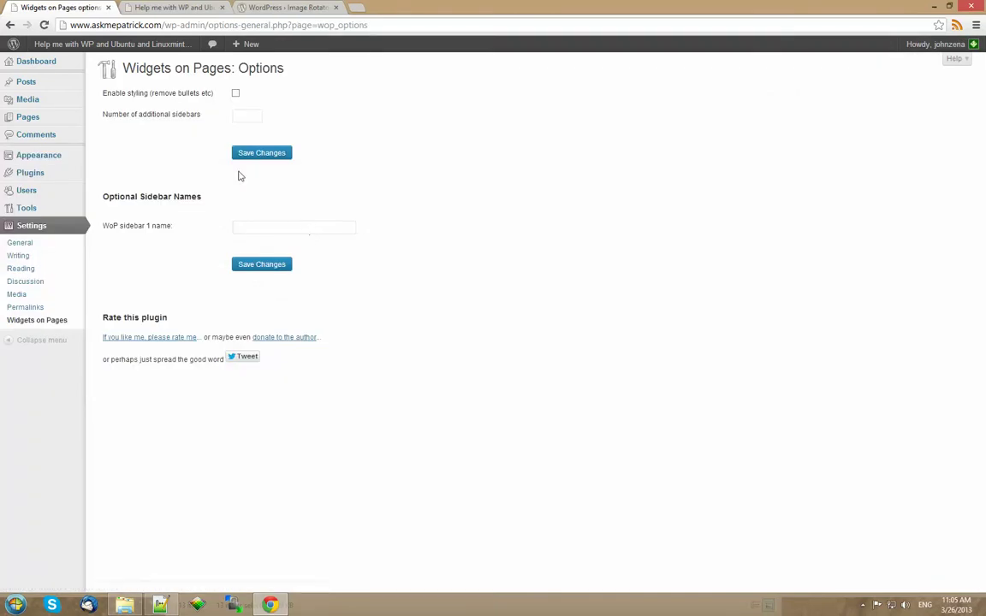
{"action": "left_click", "coordinate": [241, 117]}
{"action": "type", "text": "9"}
{"action": "left_click", "coordinate": [278, 155]}
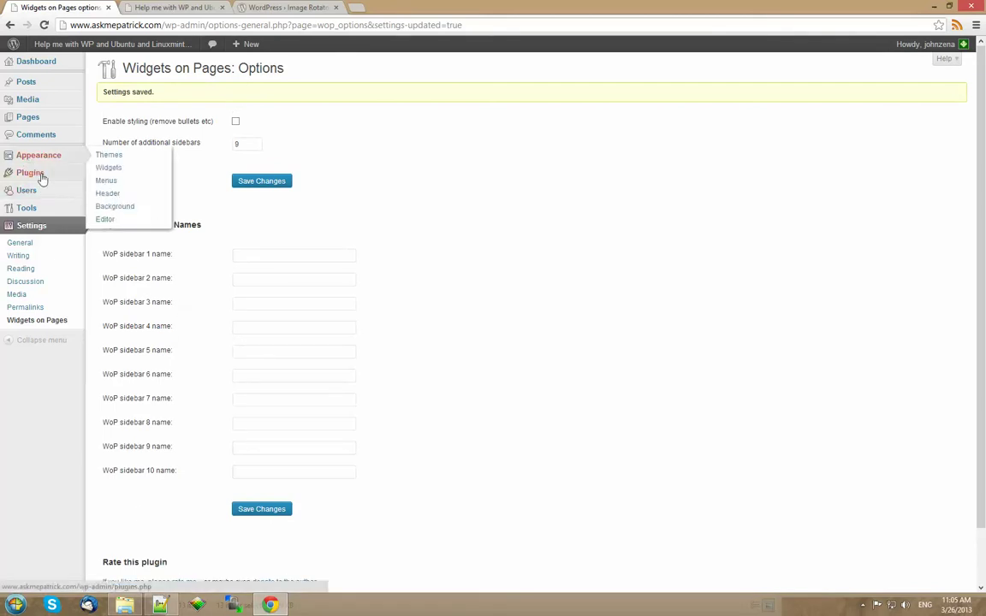
Review the list of installed plugins and go back to the widgets page.
{"action": "mouse_move", "coordinate": [41, 178]}
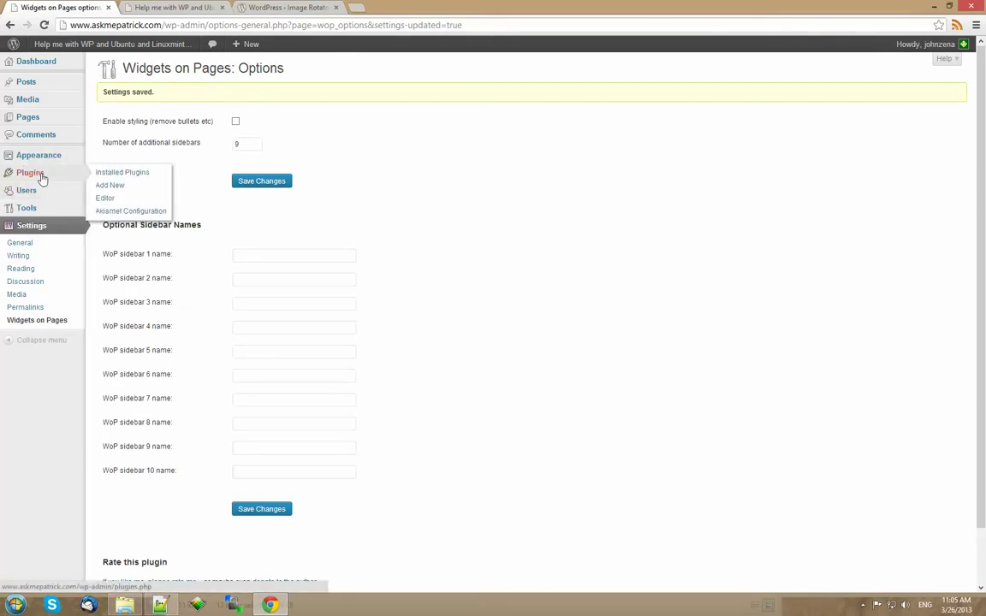
{"action": "left_click", "coordinate": [123, 175]}
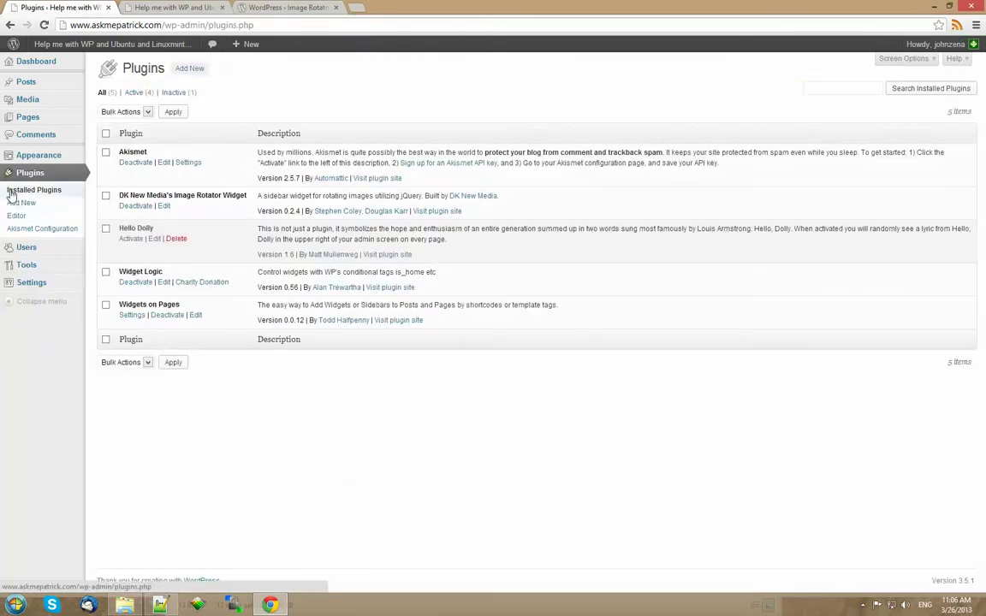
{"action": "left_click", "coordinate": [124, 170]}
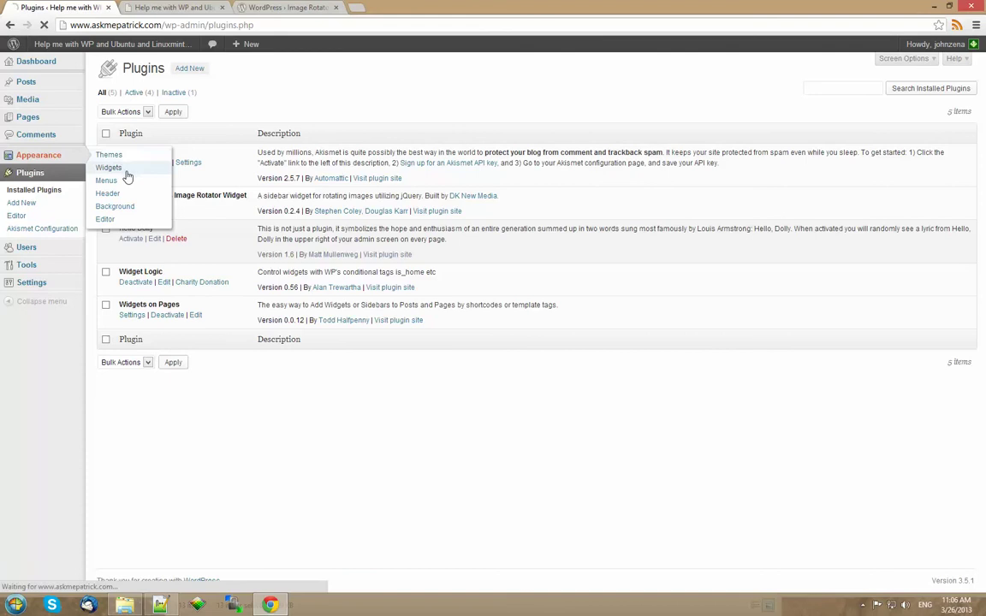
Expand the Widgets on Pages 1 area, add the Image Rotator Widget to it and title the widget "Bicycles".
{"action": "scroll", "coordinate": [601, 243], "scroll_direction": "down", "scroll_amount": 3}
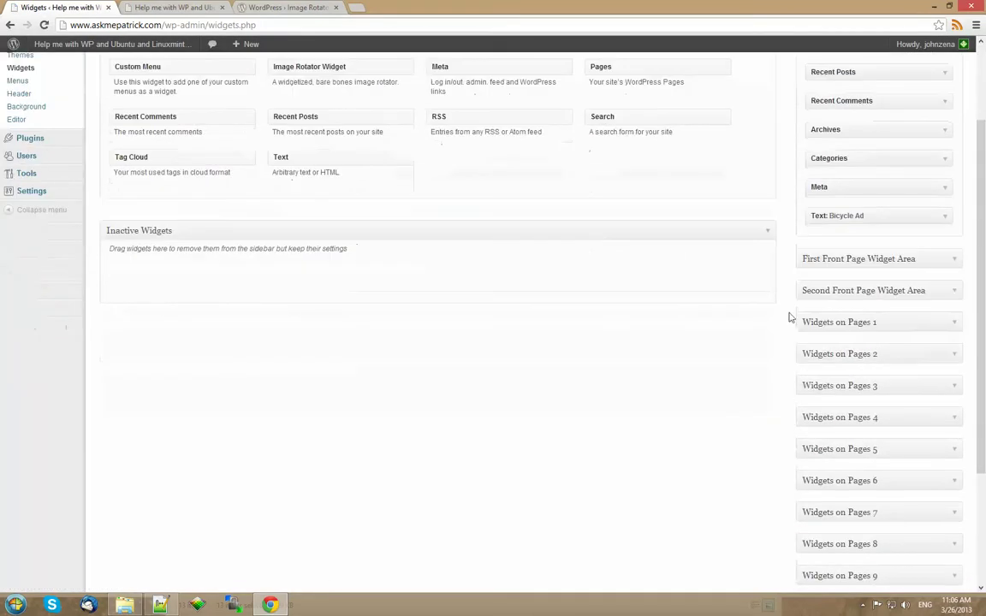
{"action": "scroll", "coordinate": [463, 308], "scroll_direction": "up", "scroll_amount": 2}
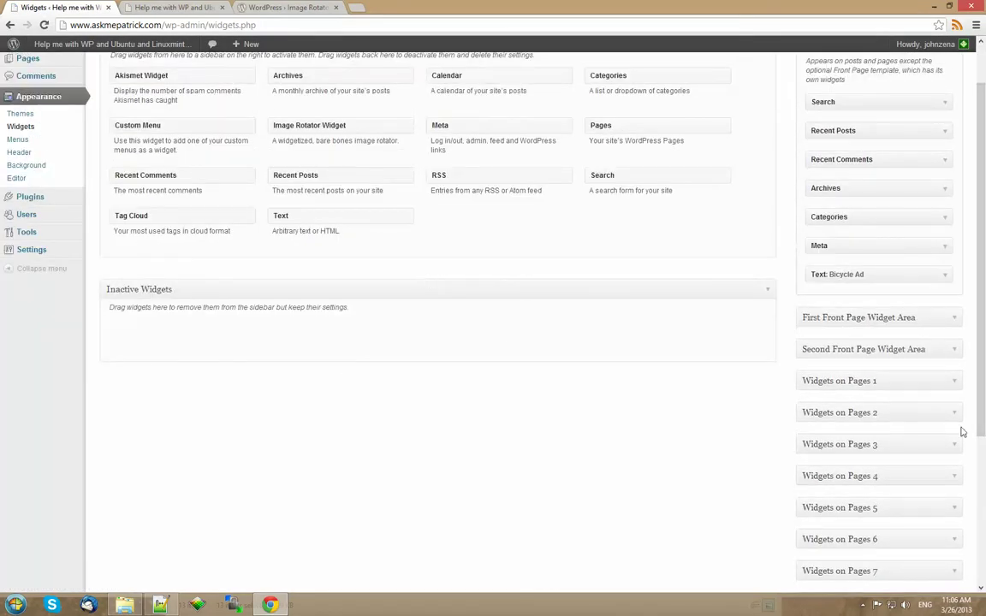
{"action": "left_click", "coordinate": [956, 381]}
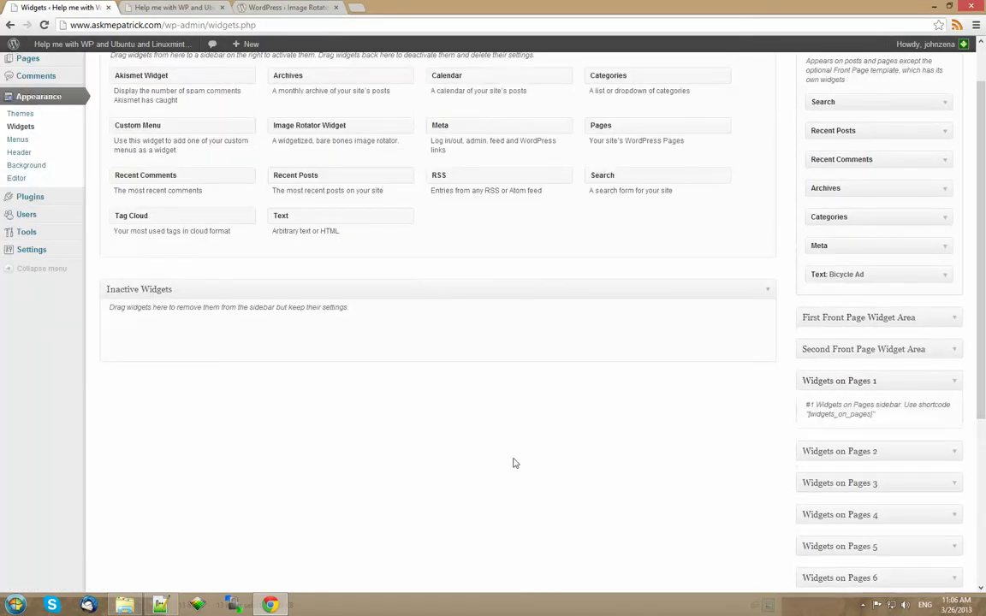
{"action": "scroll", "coordinate": [514, 463], "scroll_direction": "up", "scroll_amount": 2}
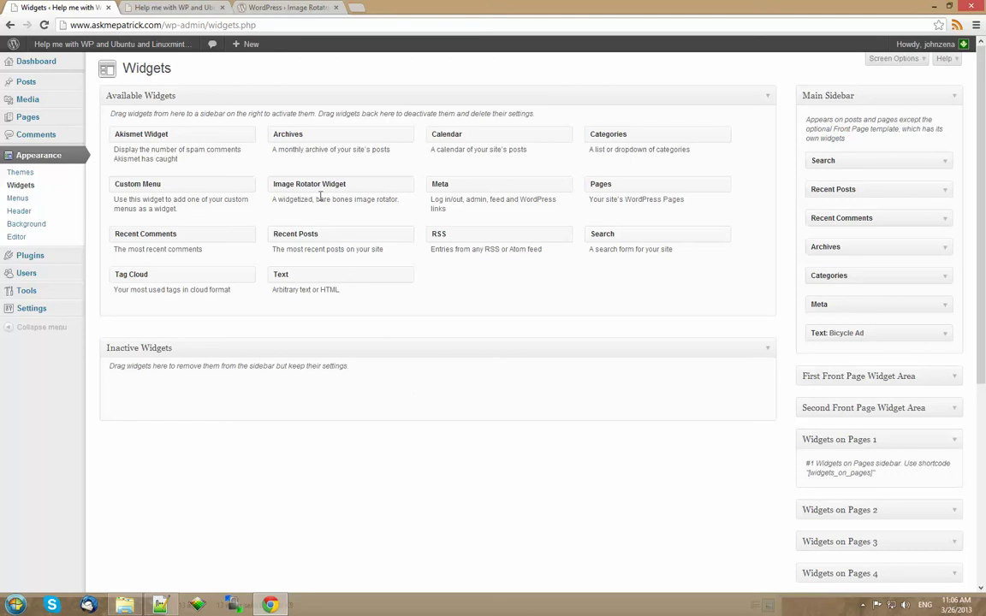
{"action": "left_click_drag", "start_coordinate": [321, 194], "coordinate": [870, 473]}
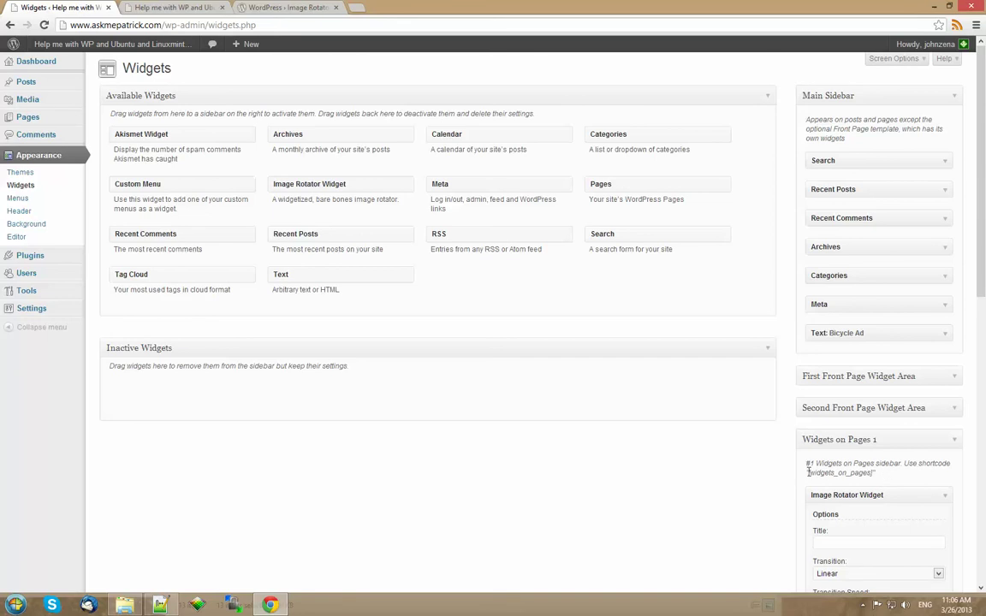
{"action": "scroll", "coordinate": [865, 475], "scroll_direction": "down", "scroll_amount": 2}
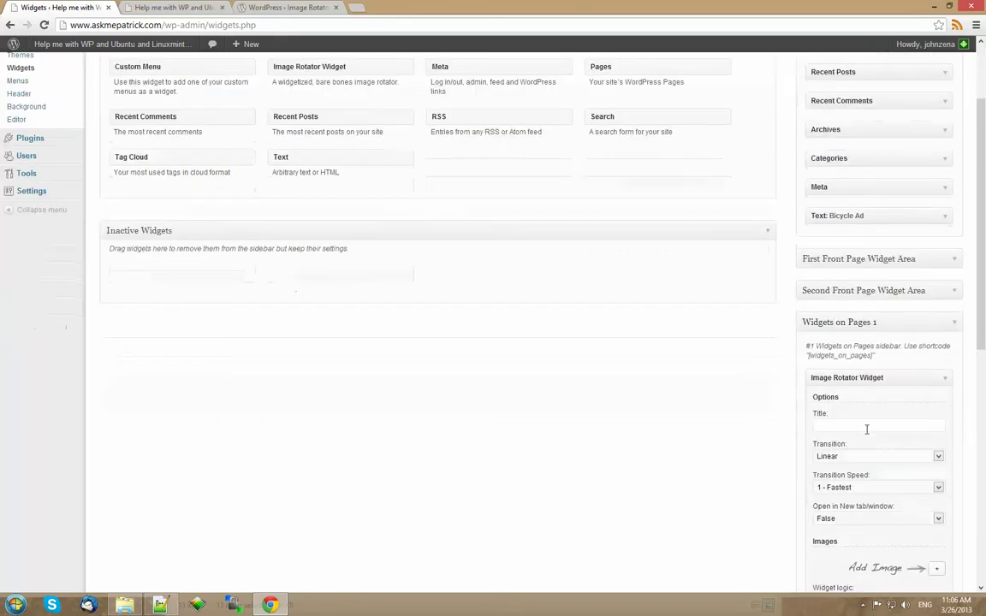
{"action": "left_click", "coordinate": [874, 423]}
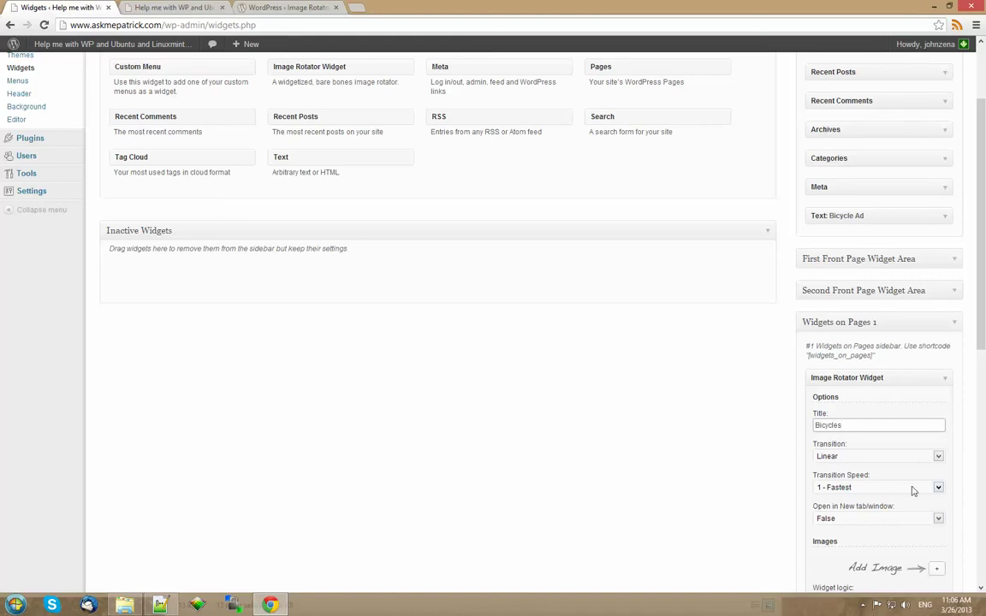
Upload all pictures from the bicycles folder through the Image Rotator Widget's media dialog, insert them and preview the widget's image list.
{"action": "scroll", "coordinate": [911, 485], "scroll_direction": "down", "scroll_amount": 1}
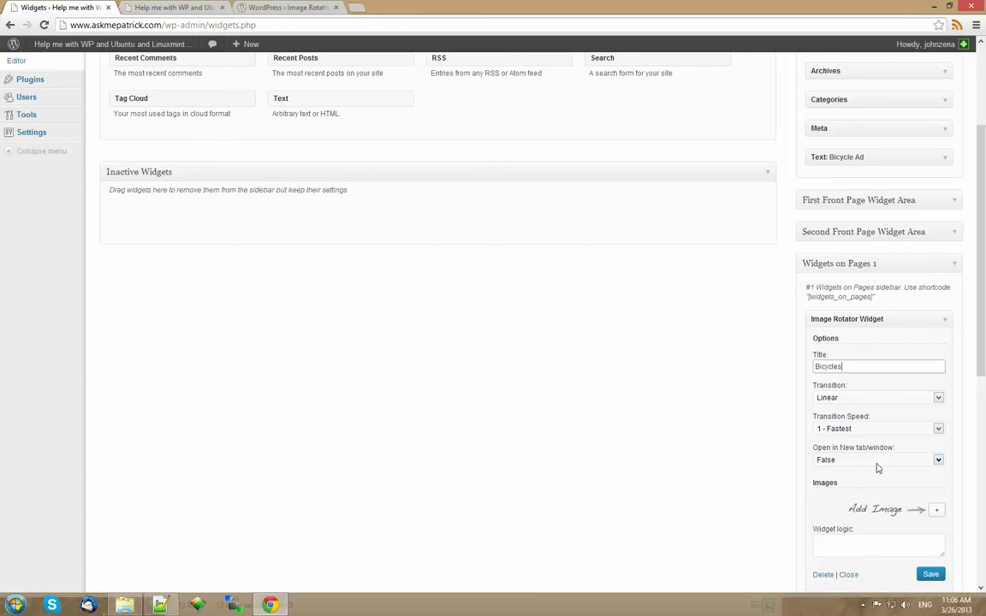
{"action": "left_click", "coordinate": [937, 514]}
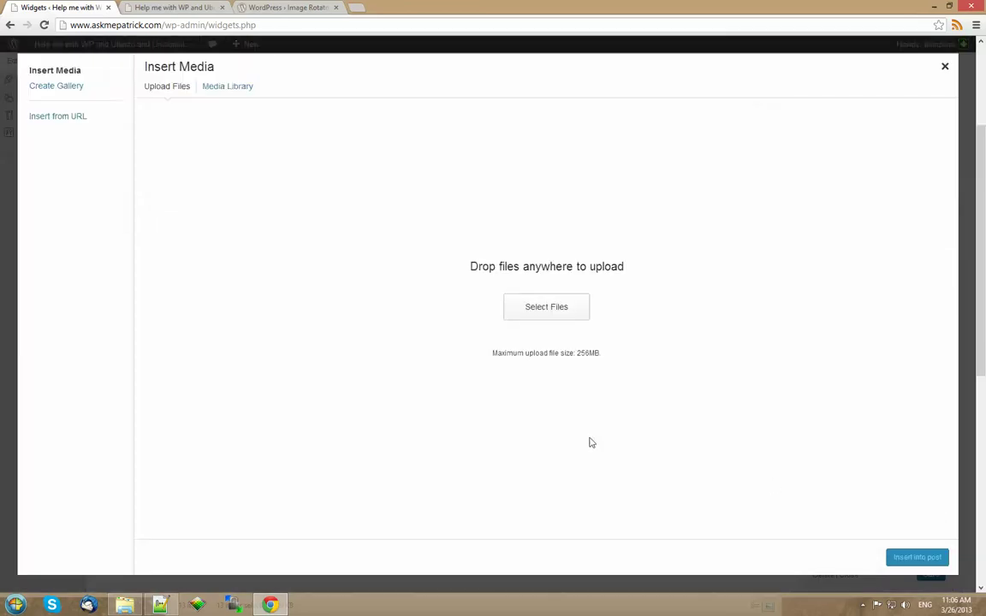
{"action": "left_click", "coordinate": [124, 605]}
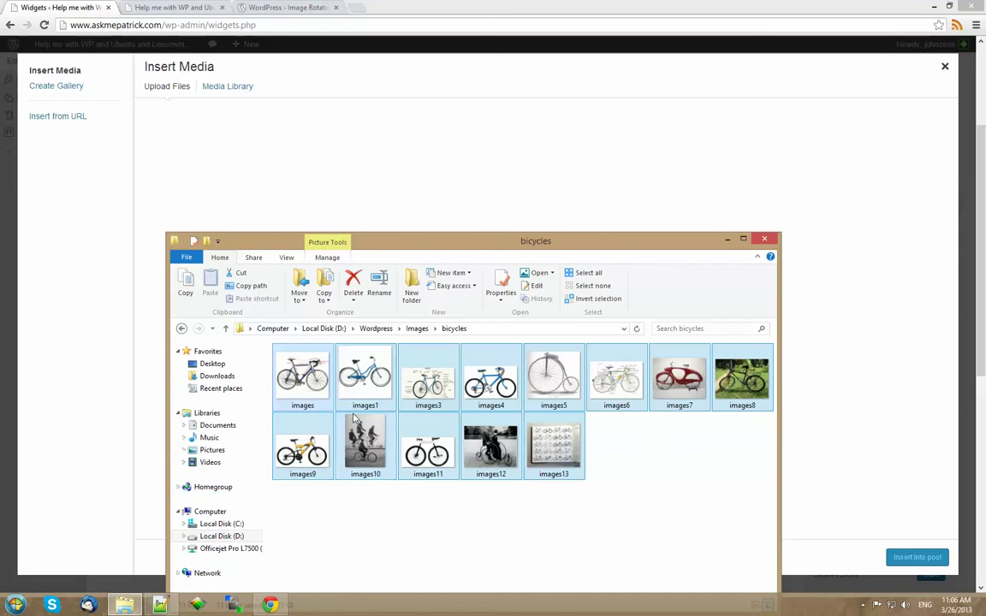
{"action": "left_click_drag", "start_coordinate": [460, 391], "coordinate": [541, 190]}
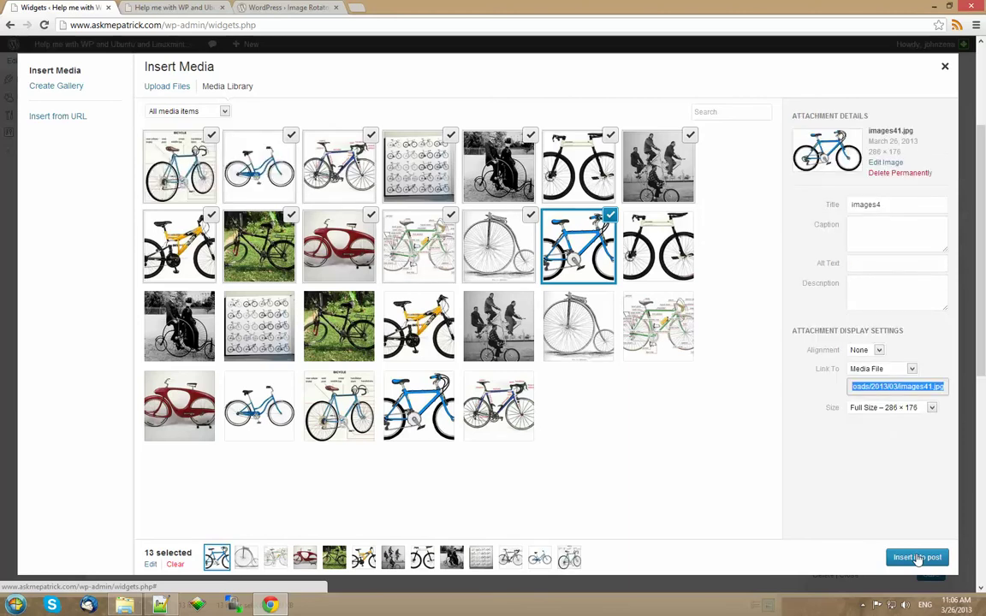
{"action": "left_click", "coordinate": [918, 558]}
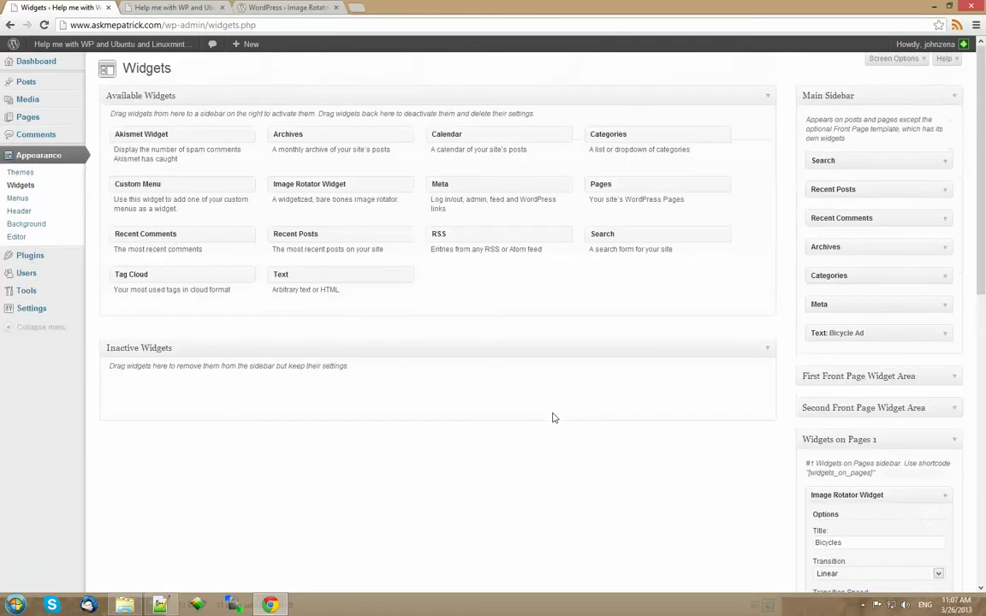
{"action": "scroll", "coordinate": [552, 418], "scroll_direction": "down", "scroll_amount": 3}
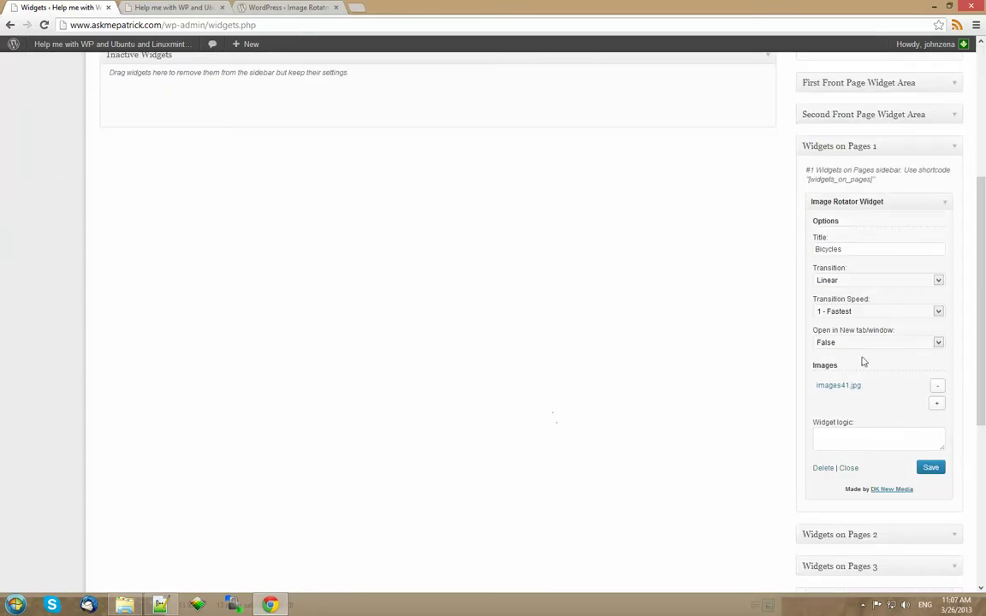
{"action": "mouse_move", "coordinate": [870, 387]}
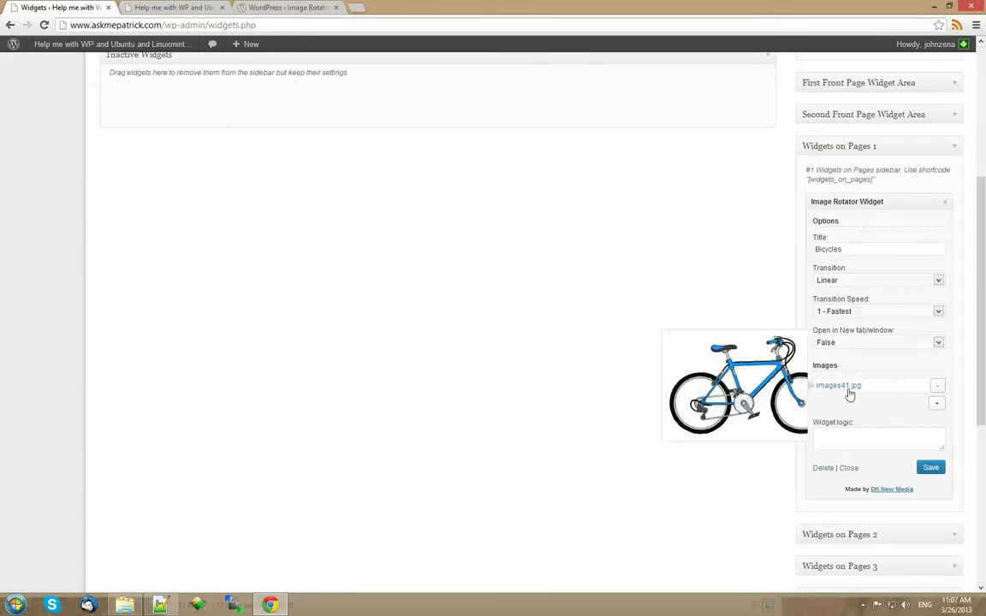
{"action": "scroll", "coordinate": [566, 352], "scroll_direction": "down", "scroll_amount": 2}
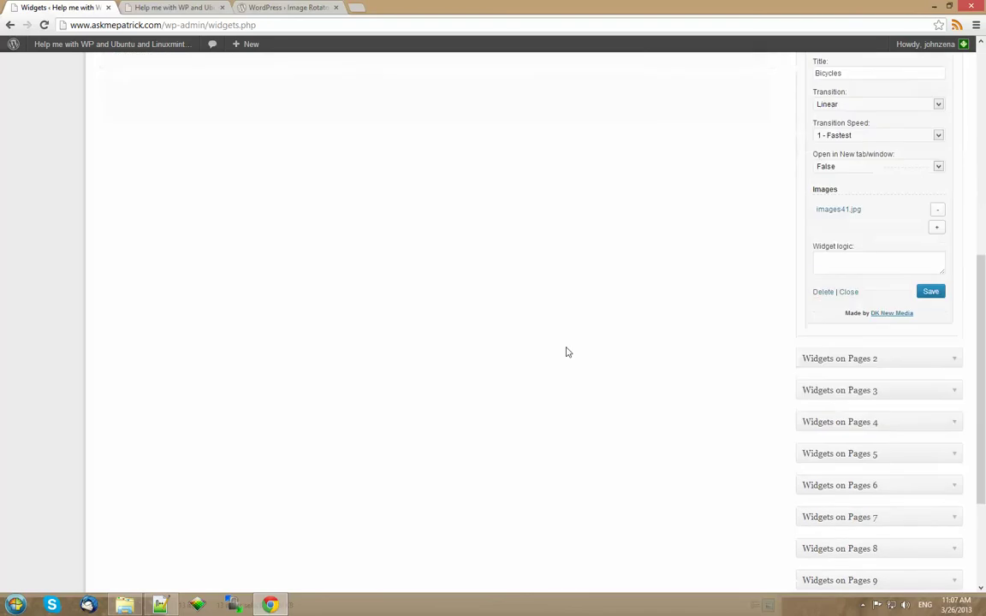
Copy the [widgets_on_pages] shortcode from the description of the Widgets on Pages 1 area.
{"action": "scroll", "coordinate": [566, 352], "scroll_direction": "up", "scroll_amount": 3}
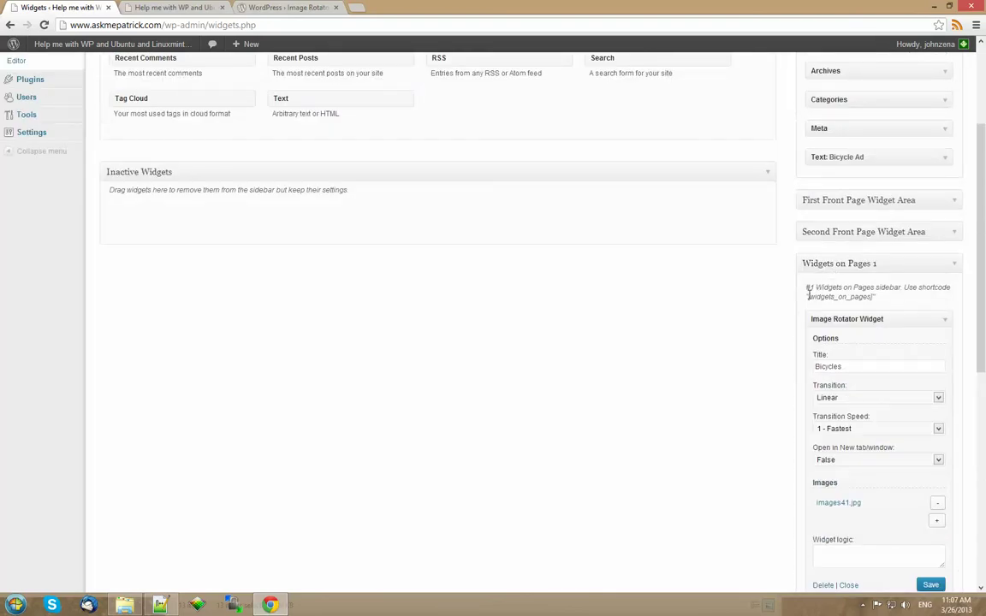
{"action": "left_click_drag", "start_coordinate": [808, 295], "coordinate": [872, 296]}
{"action": "right_click", "coordinate": [813, 296]}
{"action": "left_click", "coordinate": [823, 301]}
Switch to the live site and view the Critical Cycles post.
{"action": "scroll", "coordinate": [222, 398], "scroll_direction": "up", "scroll_amount": 3}
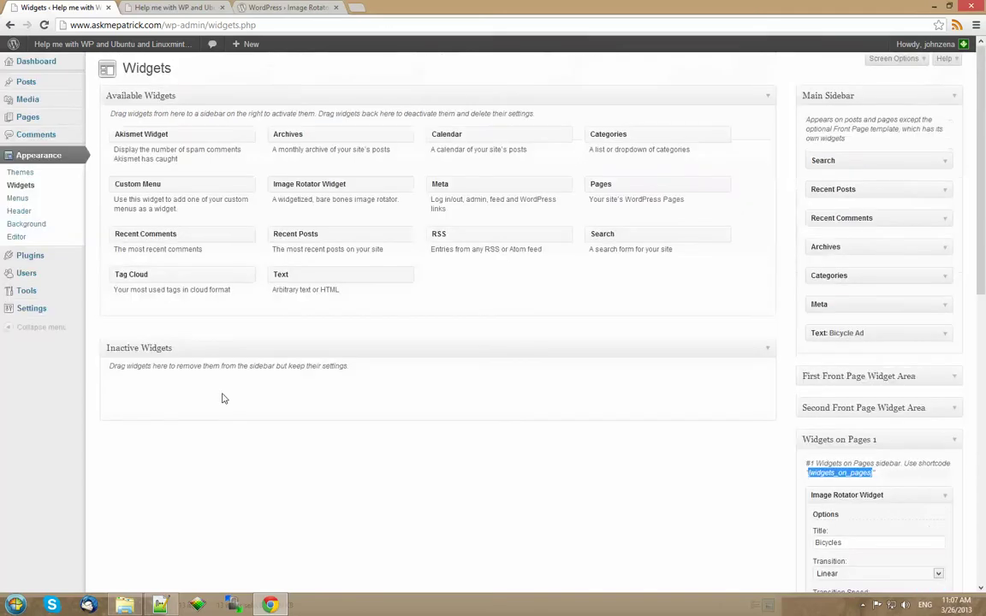
{"action": "left_click", "coordinate": [155, 11]}
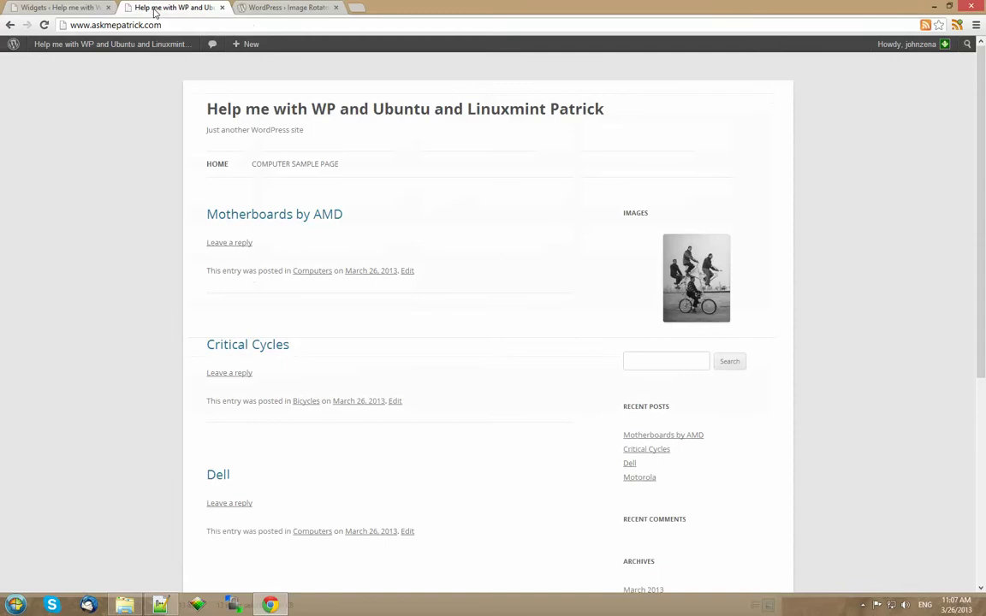
{"action": "left_click", "coordinate": [656, 454]}
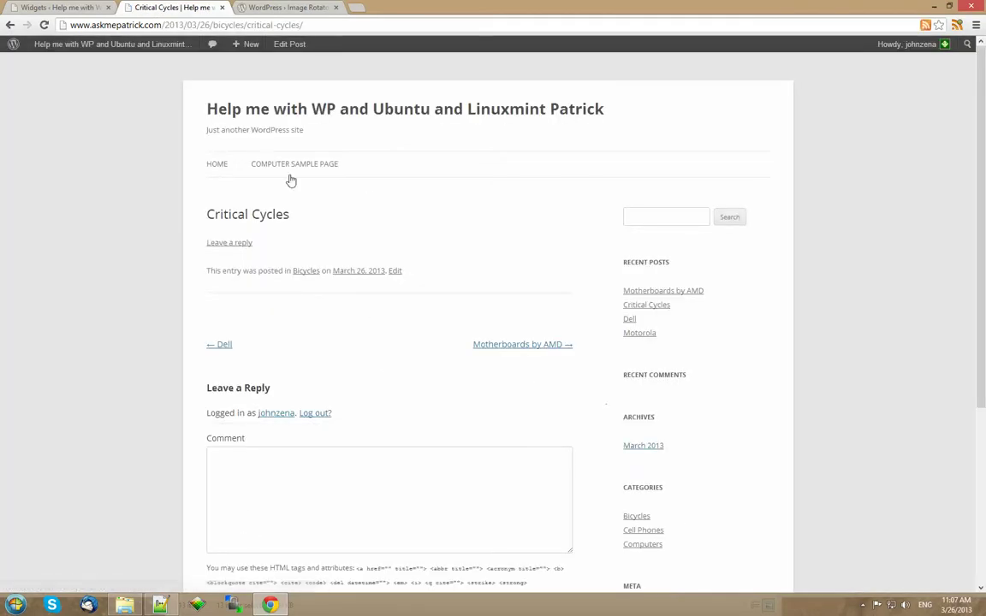
Edit the Critical Cycles post in the WordPress admin, paste the [widgets_on_pages] shortcode as its content and update the post.
{"action": "left_click", "coordinate": [47, 9]}
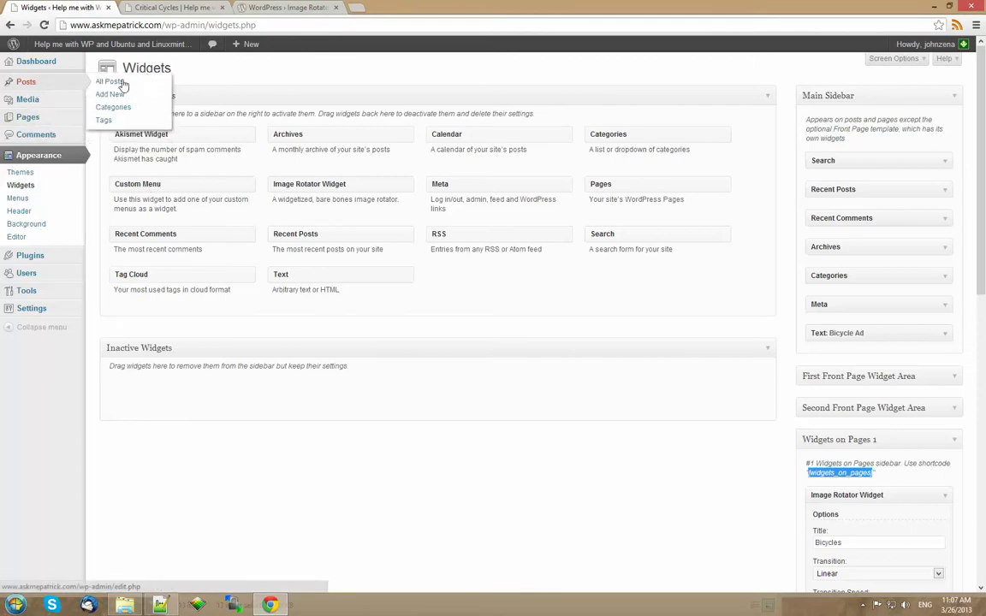
{"action": "left_click", "coordinate": [123, 83]}
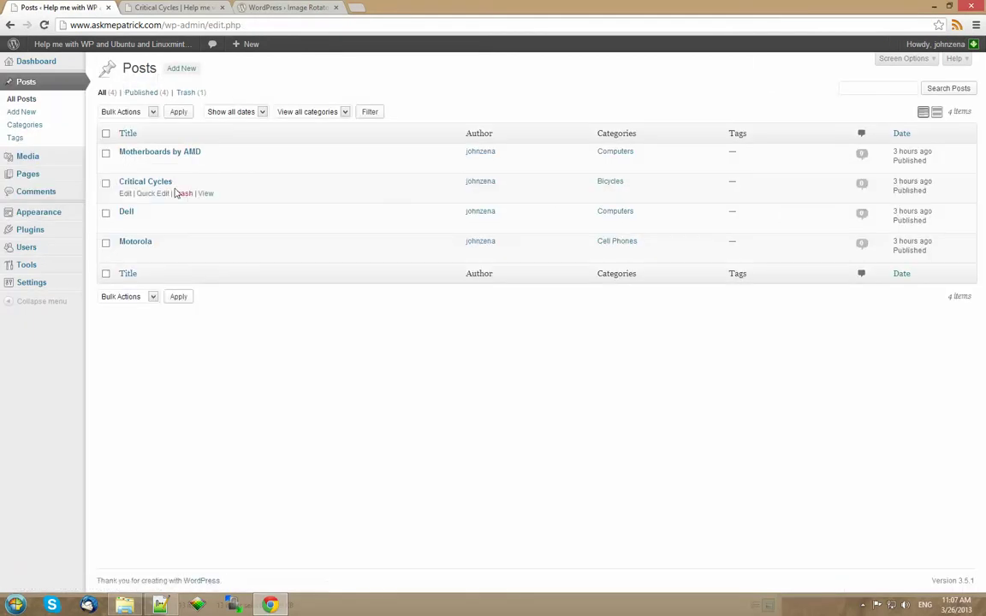
{"action": "left_click", "coordinate": [125, 194]}
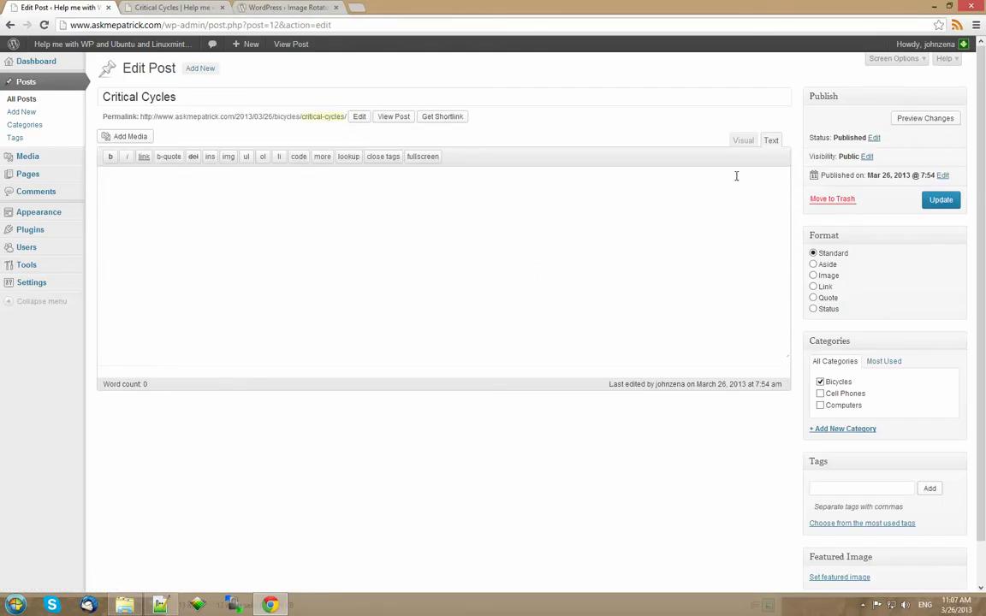
{"action": "right_click", "coordinate": [358, 231]}
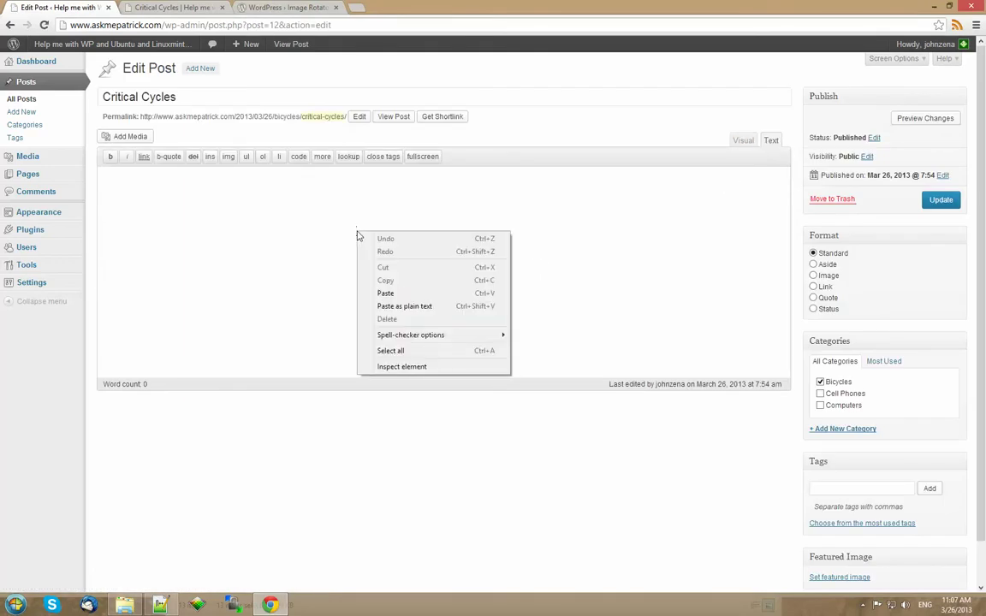
{"action": "left_click", "coordinate": [418, 307]}
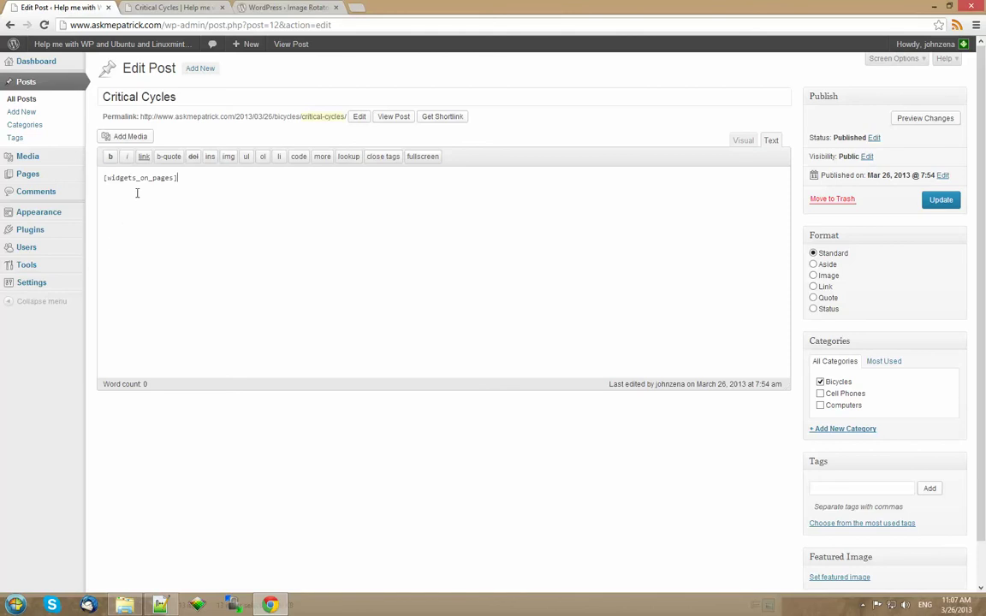
{"action": "left_click", "coordinate": [939, 202]}
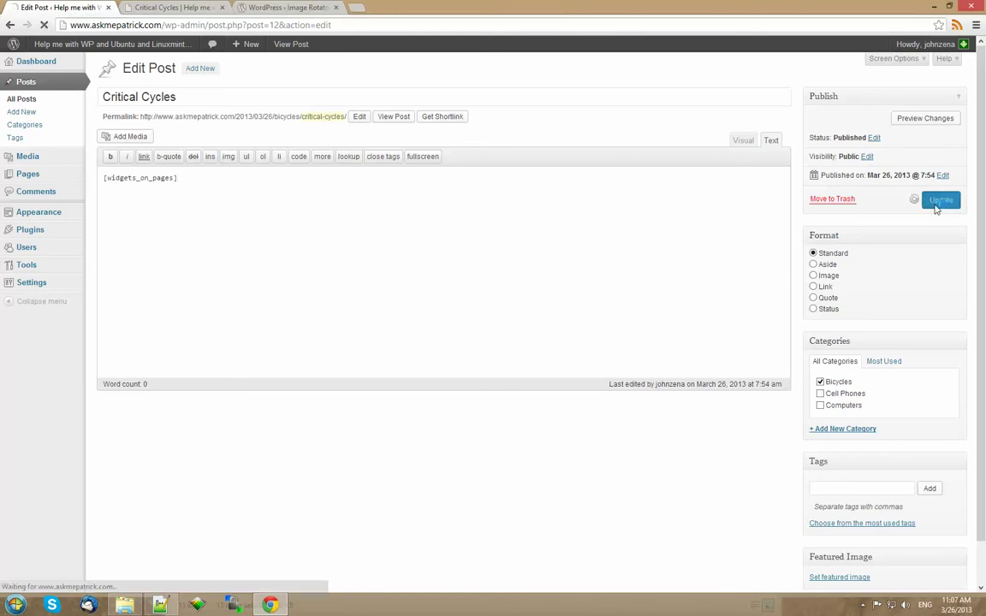
Reload the Critical Cycles post on the live site to check the widget output.
{"action": "left_click", "coordinate": [140, 7]}
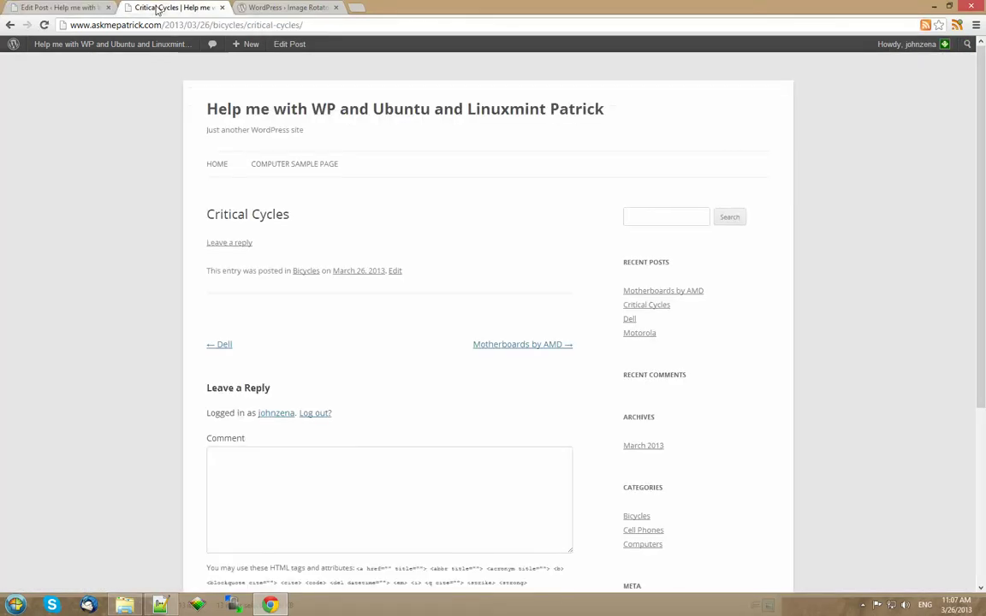
{"action": "right_click", "coordinate": [845, 251]}
{"action": "left_click", "coordinate": [874, 279]}
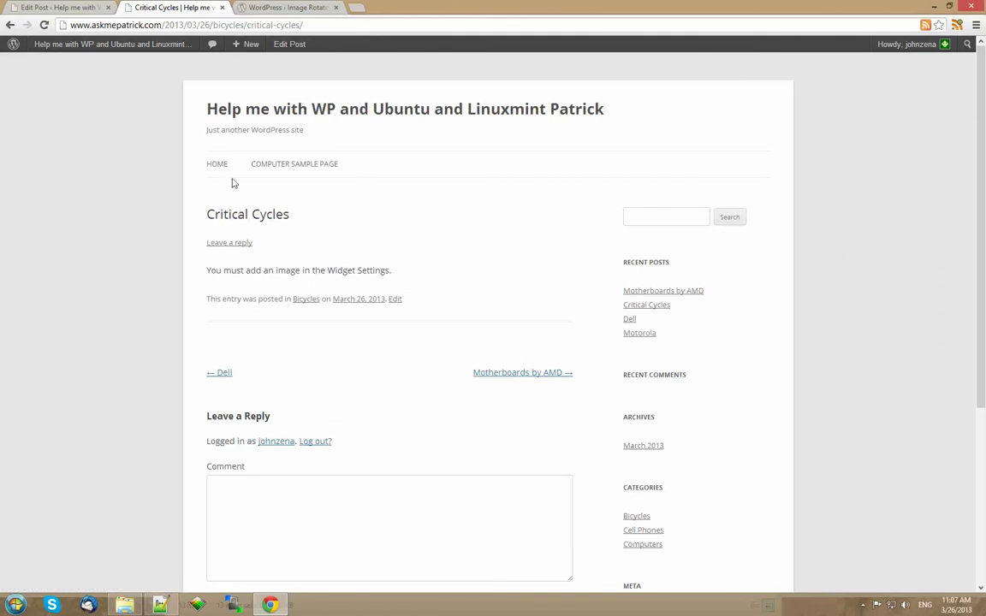
Return to the widgets page and expand the Image Rotator Widget's settings in the Widgets on Pages 1 area.
{"action": "left_click", "coordinate": [72, 8]}
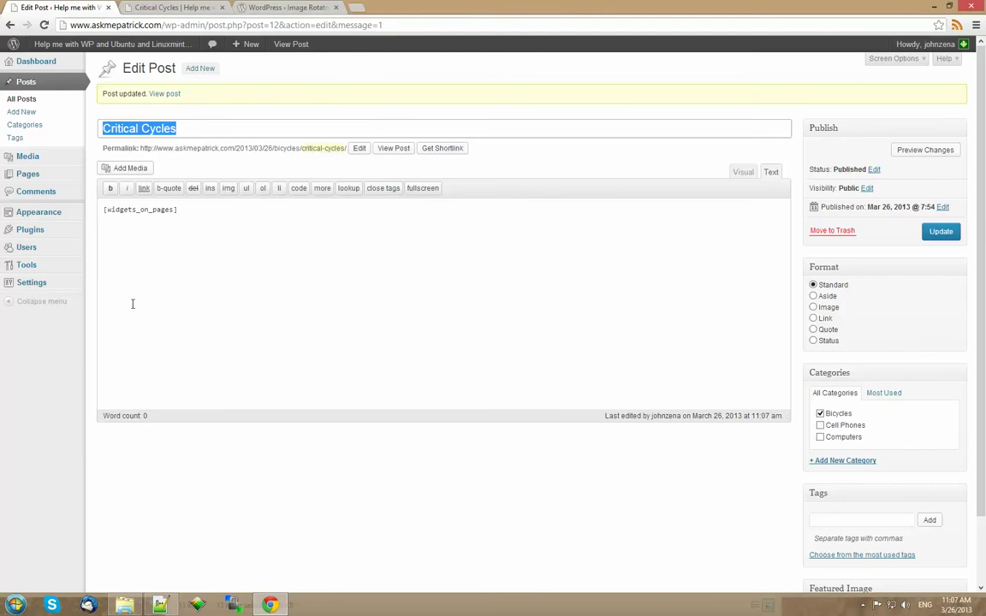
{"action": "mouse_move", "coordinate": [33, 208]}
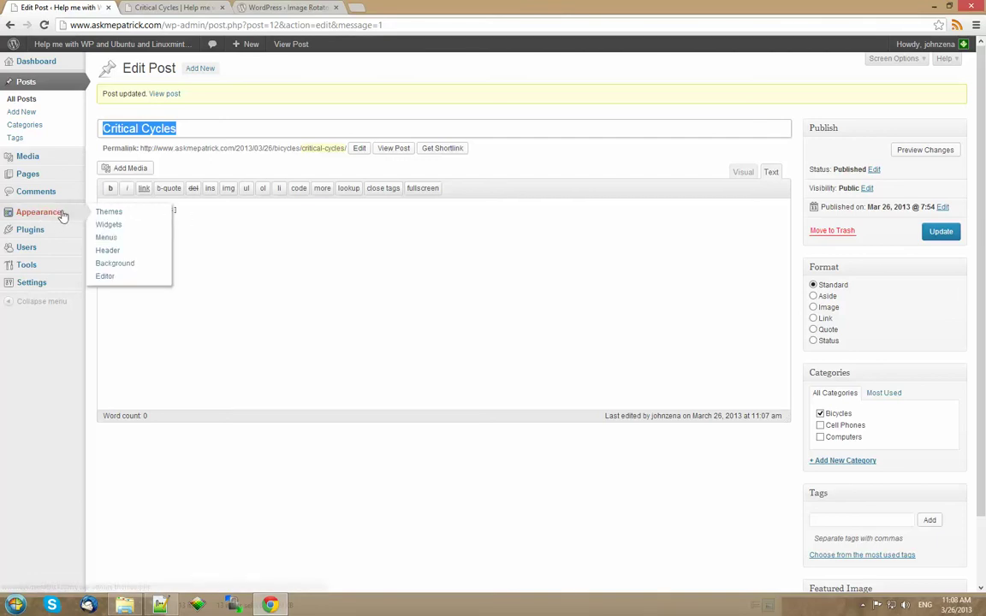
{"action": "left_click", "coordinate": [110, 225]}
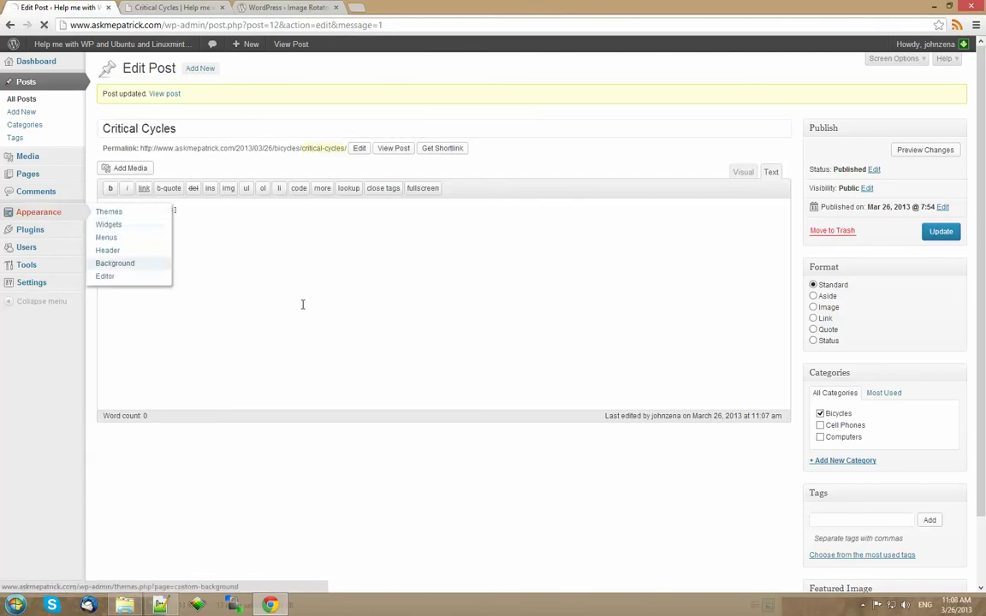
{"action": "scroll", "coordinate": [786, 408], "scroll_direction": "down", "scroll_amount": 2}
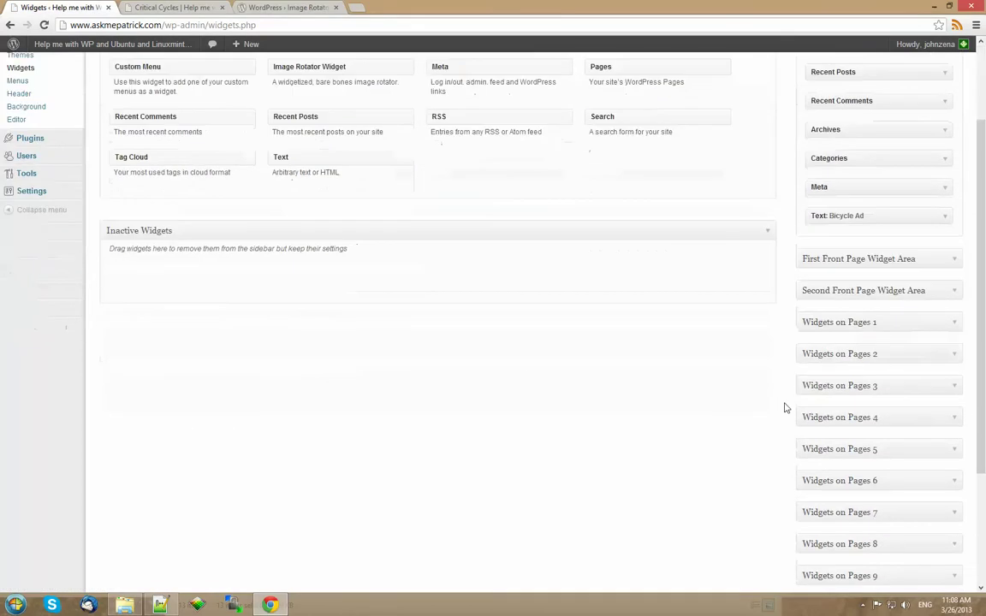
{"action": "left_click", "coordinate": [954, 324]}
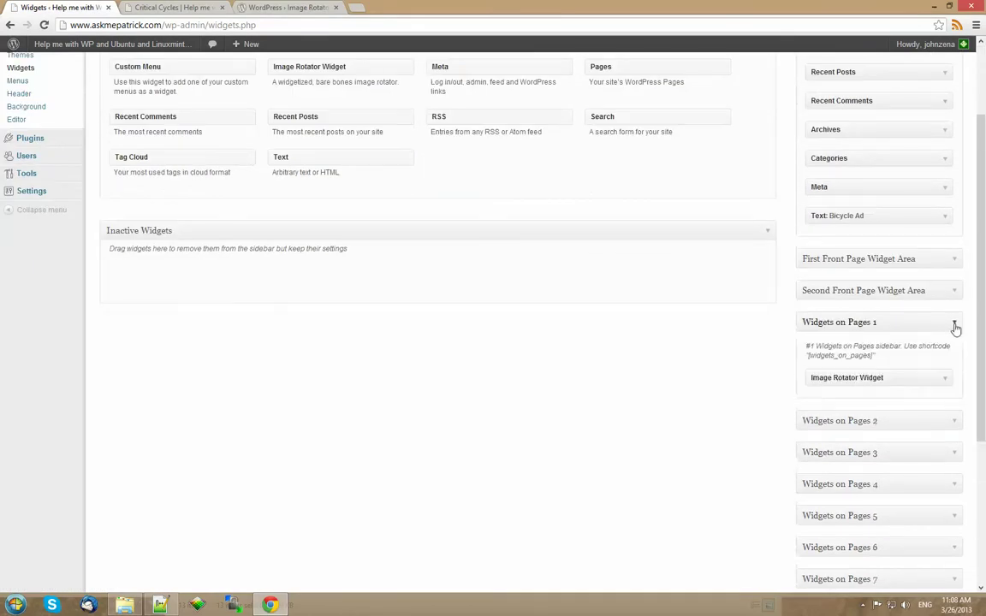
{"action": "left_click", "coordinate": [945, 385]}
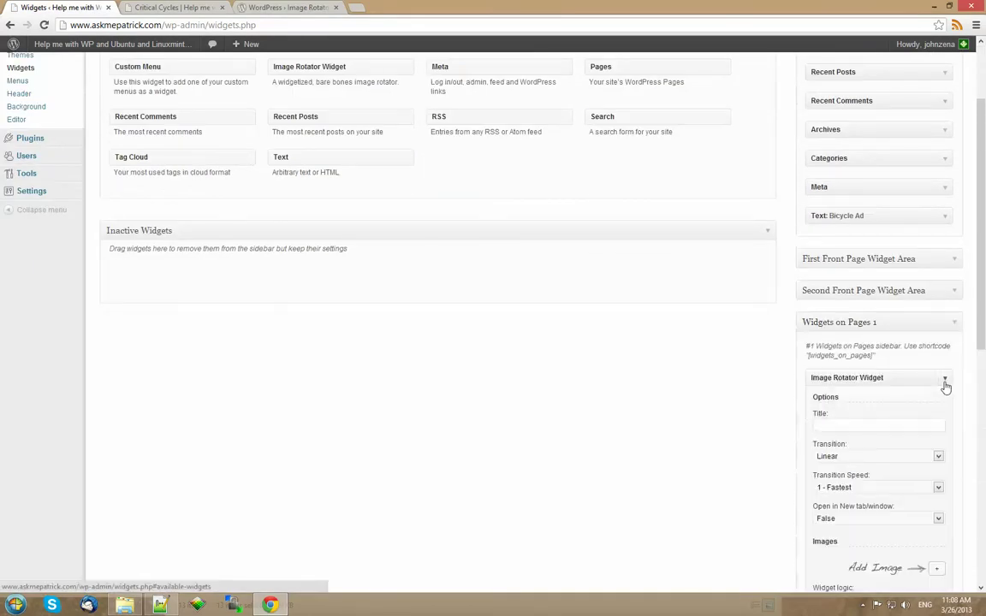
{"action": "scroll", "coordinate": [945, 385], "scroll_direction": "down", "scroll_amount": 2}
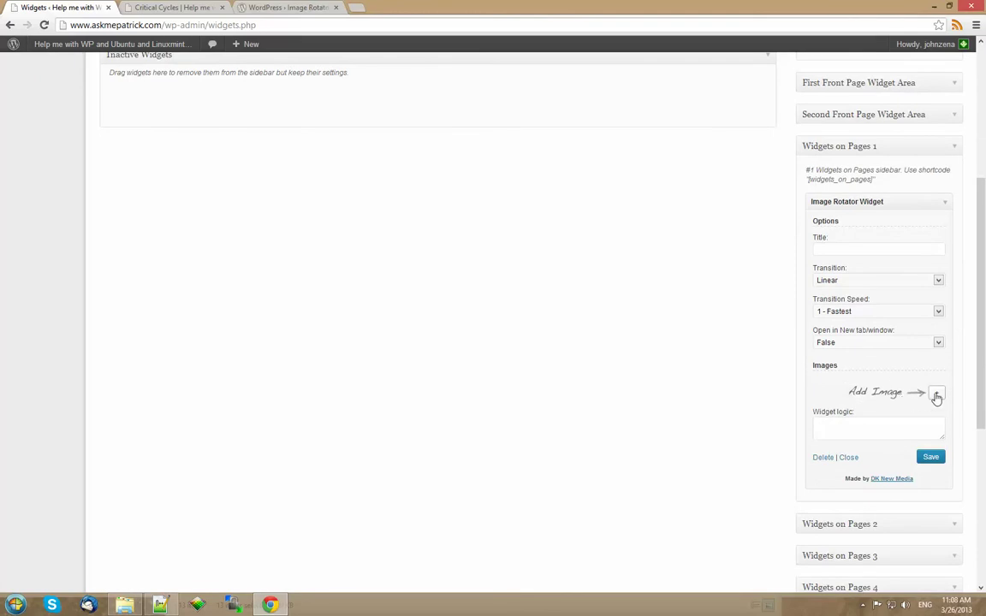
{"action": "scroll", "coordinate": [934, 399], "scroll_direction": "up", "scroll_amount": 1}
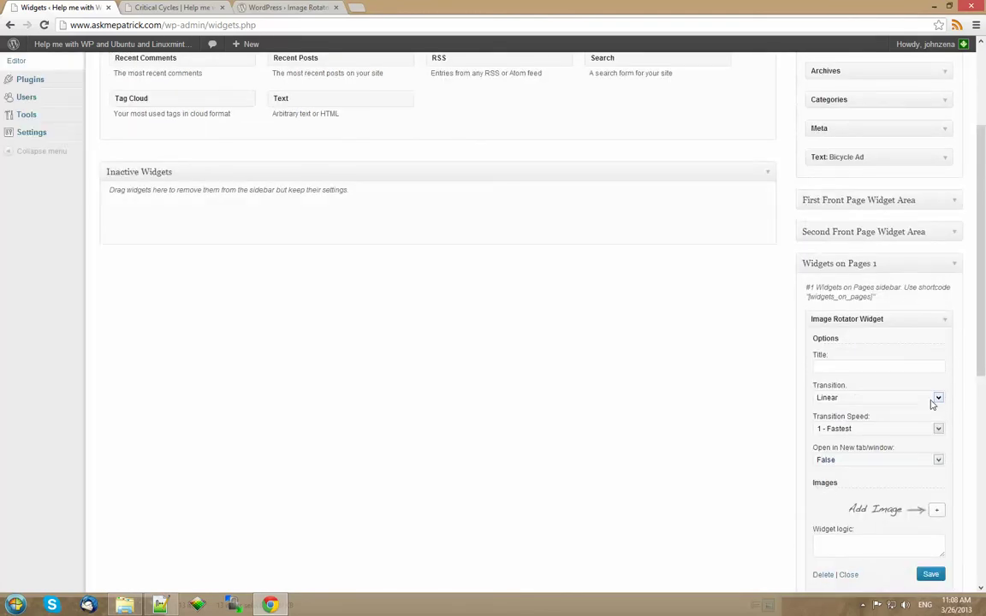
Open the media library from the Image Rotator Widget's image settings and try selecting the first three bicycle images together.
{"action": "scroll", "coordinate": [933, 404], "scroll_direction": "down", "scroll_amount": 1}
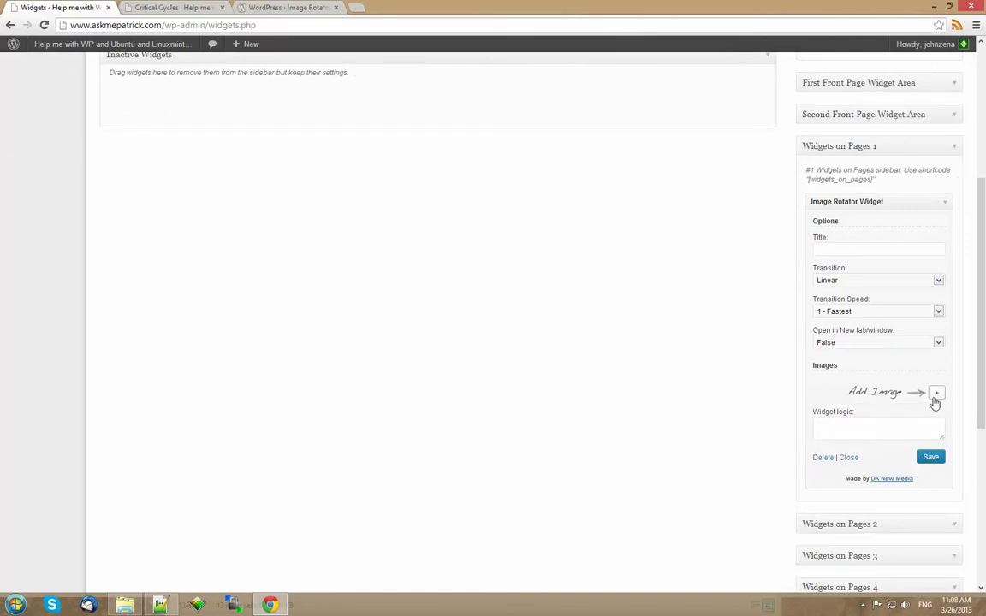
{"action": "left_click", "coordinate": [937, 394]}
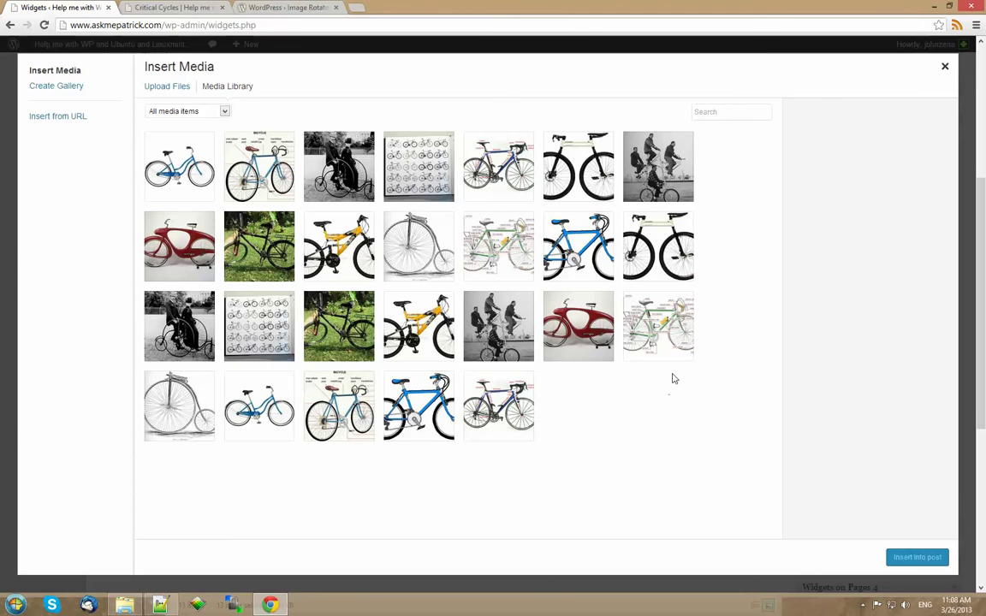
{"action": "left_click", "coordinate": [180, 159]}
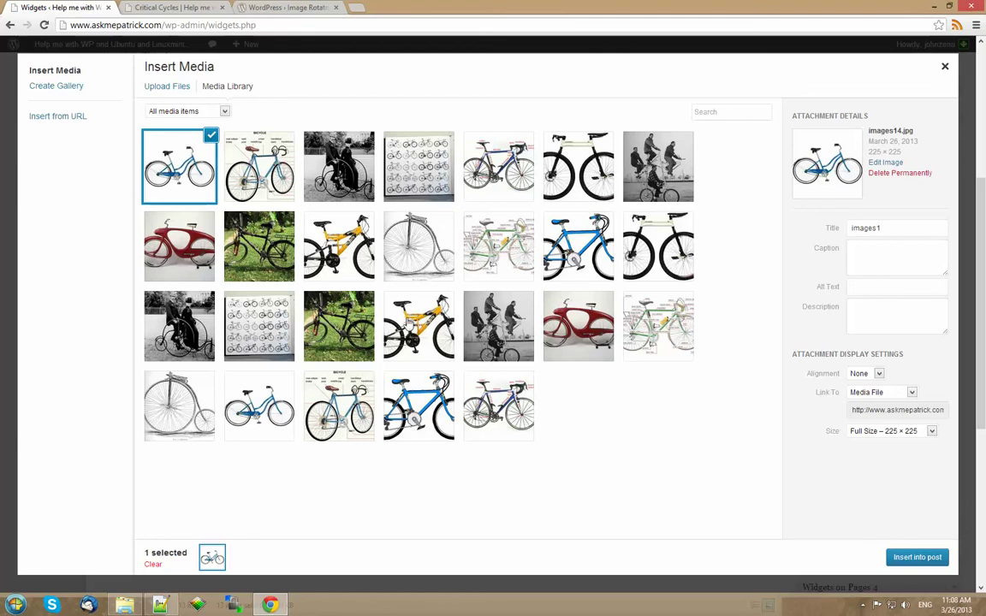
{"action": "left_click", "coordinate": [230, 147]}
{"action": "left_click", "coordinate": [320, 163]}
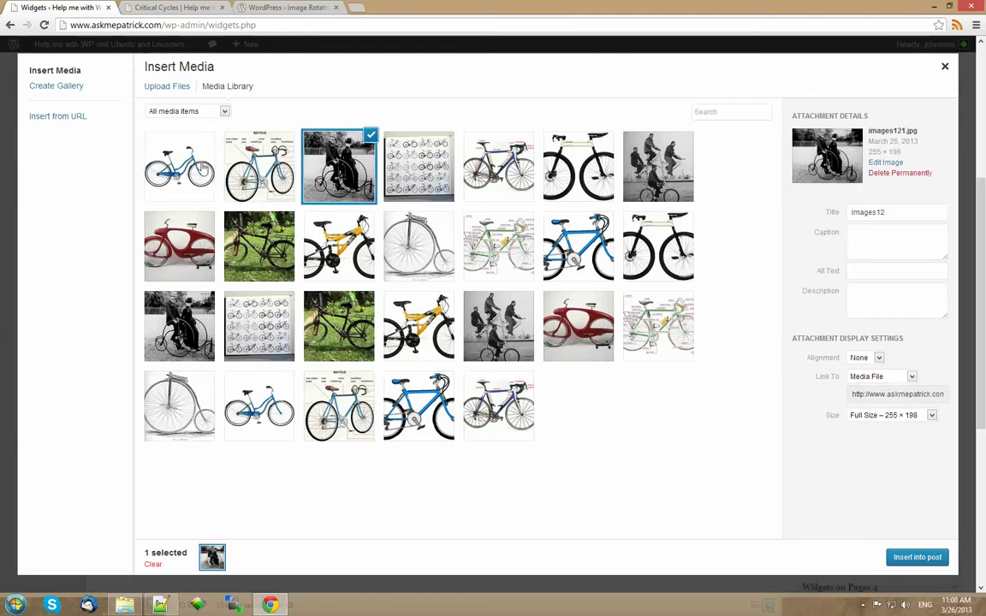
{"action": "left_click", "coordinate": [164, 151], "text": "ctrl"}
{"action": "left_click", "coordinate": [257, 161], "text": "ctrl"}
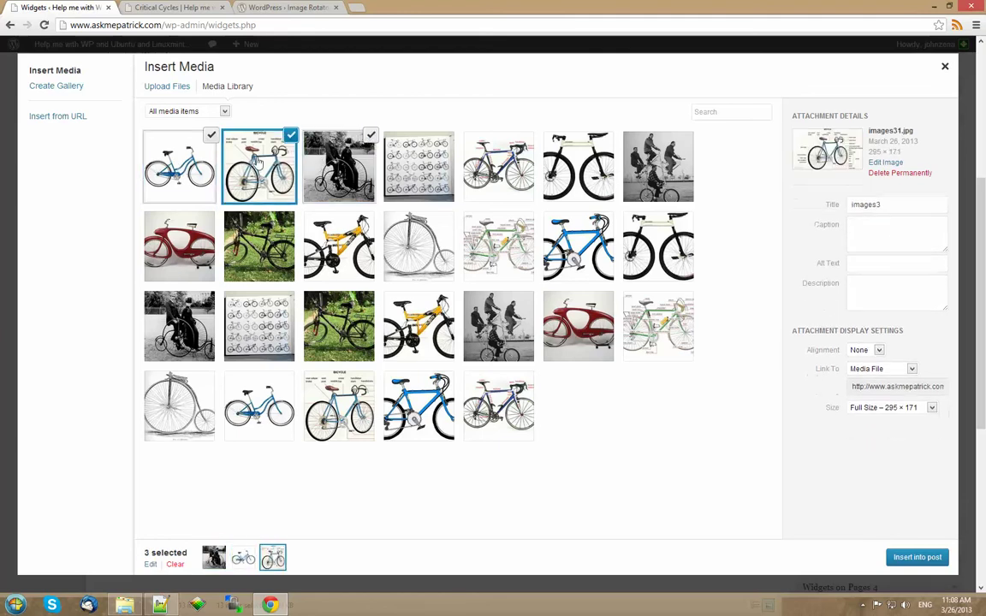
Select the first four images of both the first and second rows in the media library.
{"action": "left_click", "coordinate": [408, 166]}
{"action": "left_click", "coordinate": [310, 148], "text": "ctrl"}
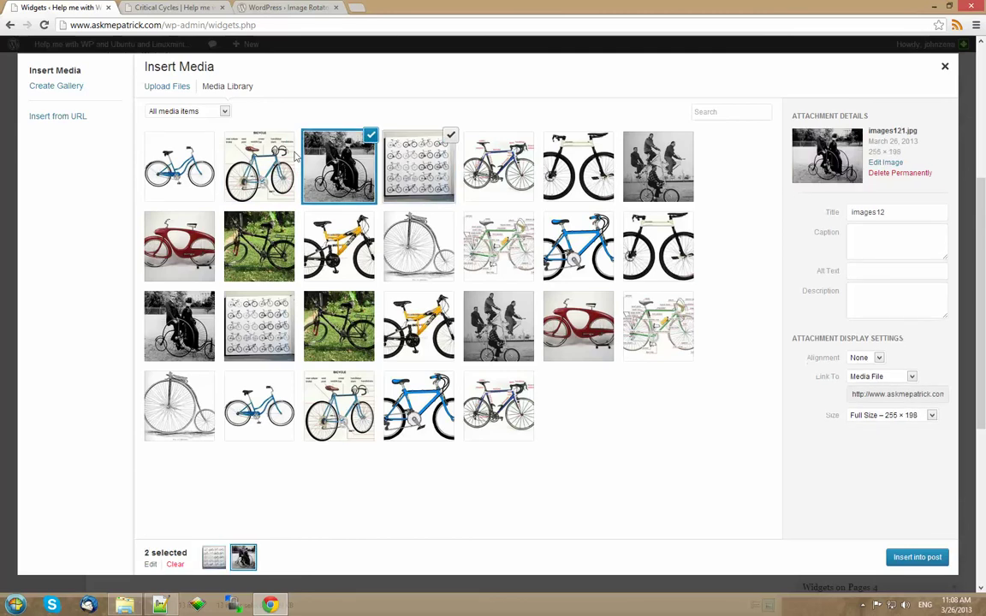
{"action": "left_click", "coordinate": [231, 159], "text": "ctrl"}
{"action": "left_click", "coordinate": [169, 180], "text": "ctrl"}
{"action": "left_click", "coordinate": [171, 218], "text": "ctrl"}
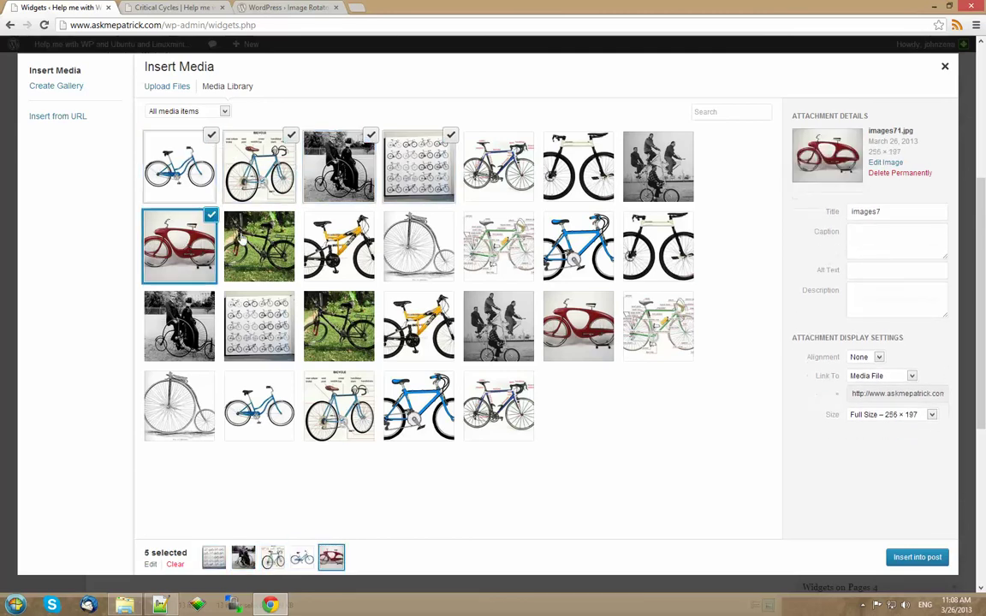
{"action": "left_click", "coordinate": [277, 216], "text": "ctrl"}
{"action": "left_click", "coordinate": [315, 220], "text": "ctrl"}
{"action": "left_click", "coordinate": [393, 219], "text": "ctrl"}
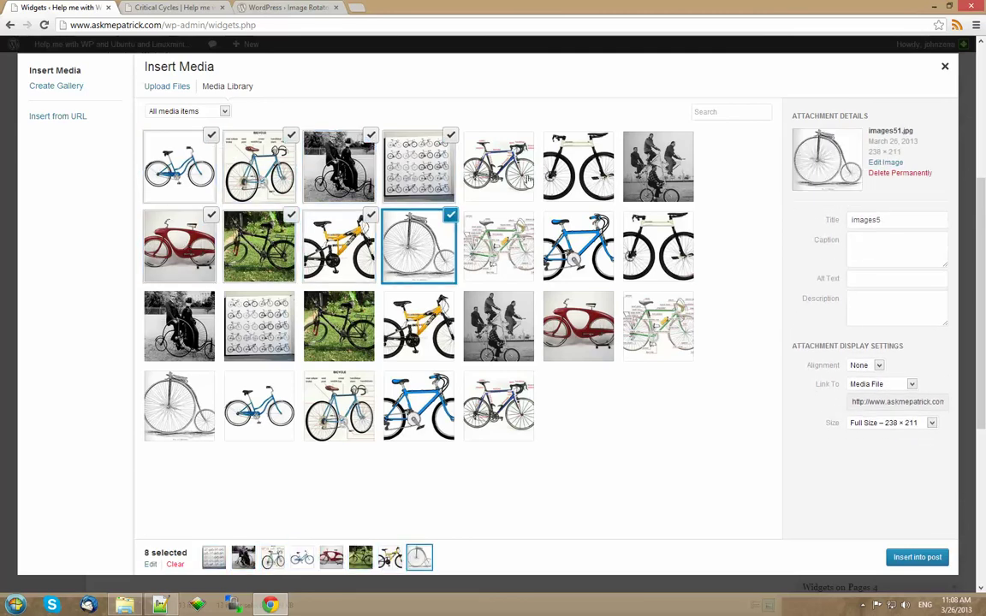
Extend the selection to every image in the media library, insert them into the Image Rotator Widget and save it.
{"action": "left_click", "coordinate": [176, 151], "text": "ctrl"}
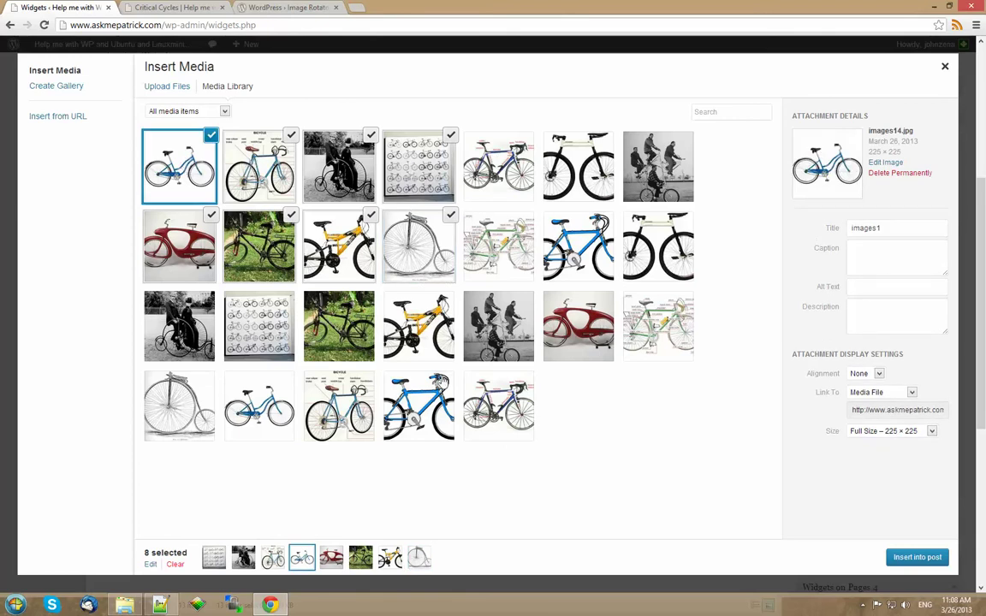
{"action": "left_click", "coordinate": [479, 385], "text": "shift"}
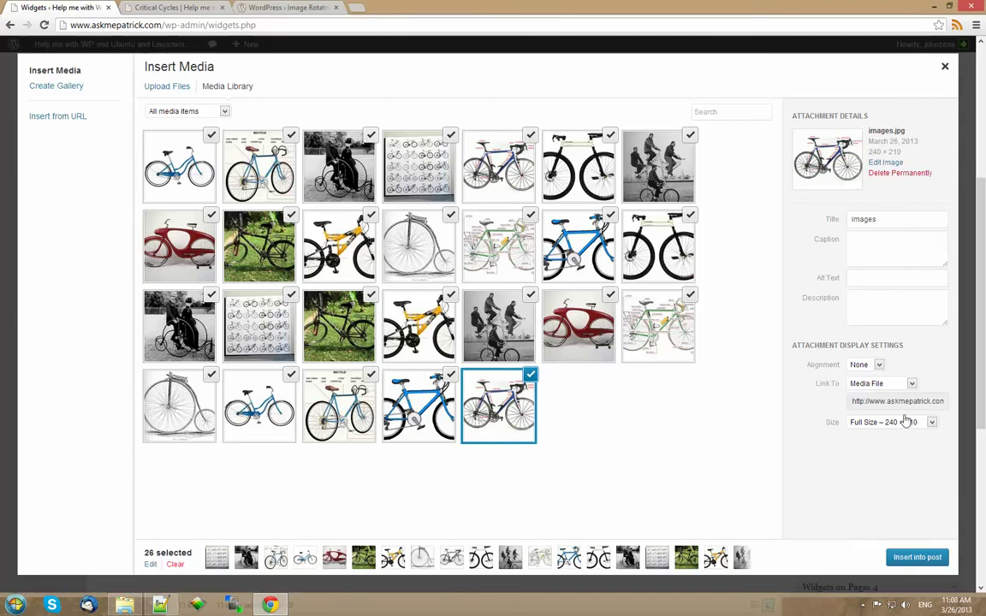
{"action": "left_click", "coordinate": [904, 562]}
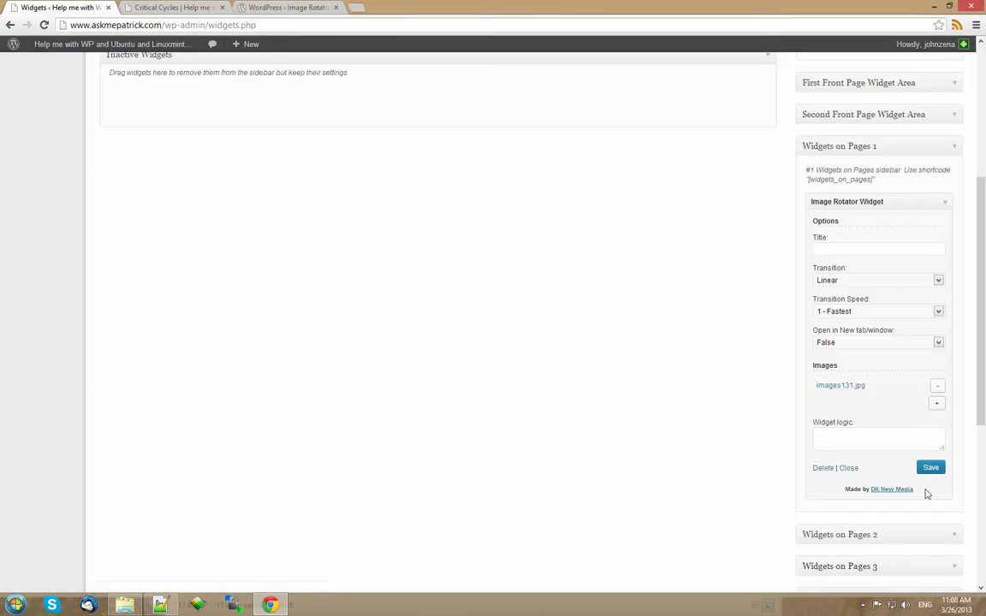
{"action": "left_click", "coordinate": [931, 467]}
Reload the Critical Cycles post on the live site and follow the rotator image's link, returning to the post.
{"action": "scroll", "coordinate": [741, 410], "scroll_direction": "up", "scroll_amount": 2}
{"action": "scroll", "coordinate": [742, 410], "scroll_direction": "up", "scroll_amount": 2}
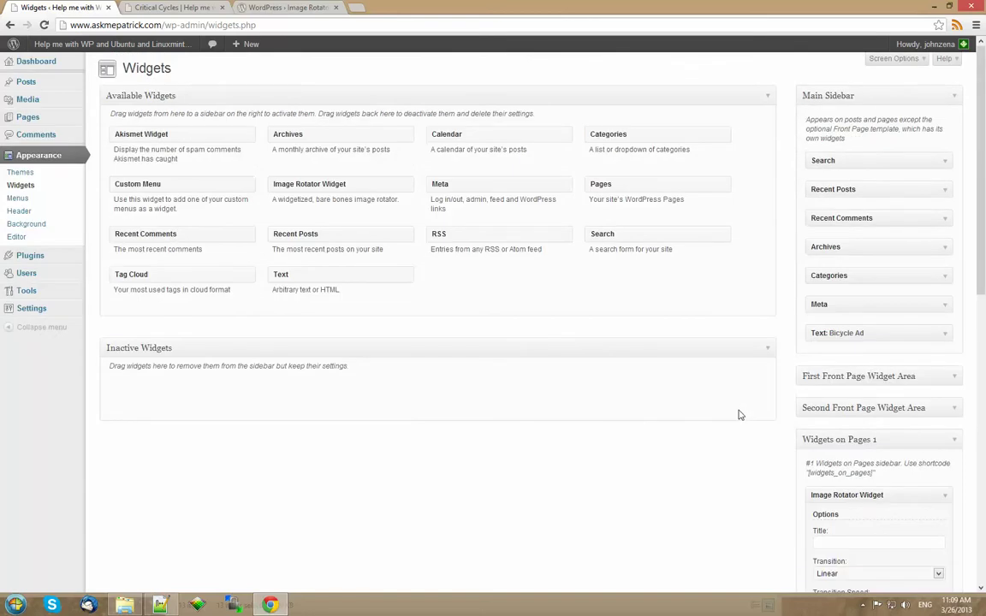
{"action": "left_click", "coordinate": [190, 11]}
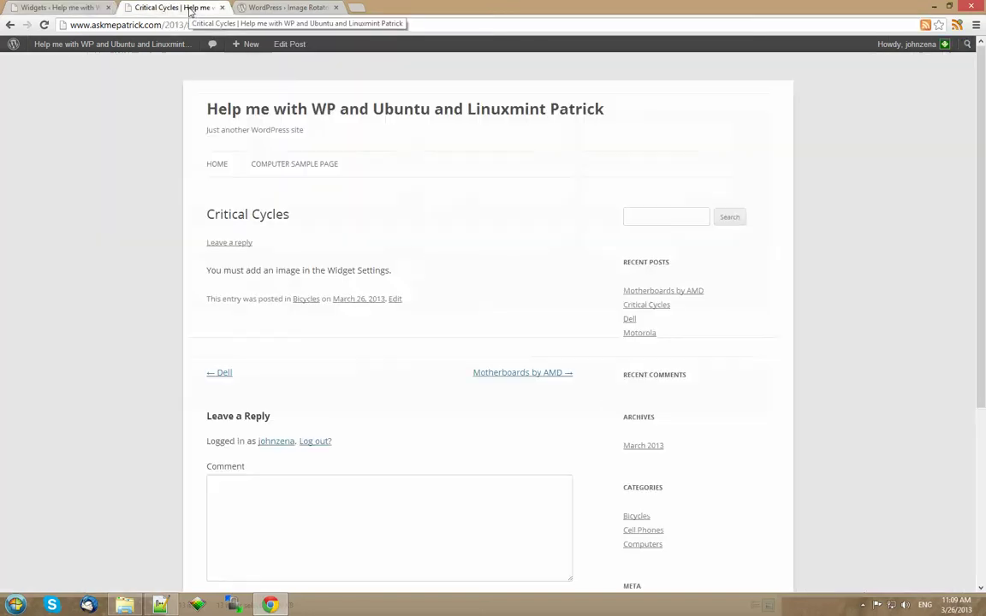
{"action": "right_click", "coordinate": [849, 239]}
{"action": "left_click", "coordinate": [872, 266]}
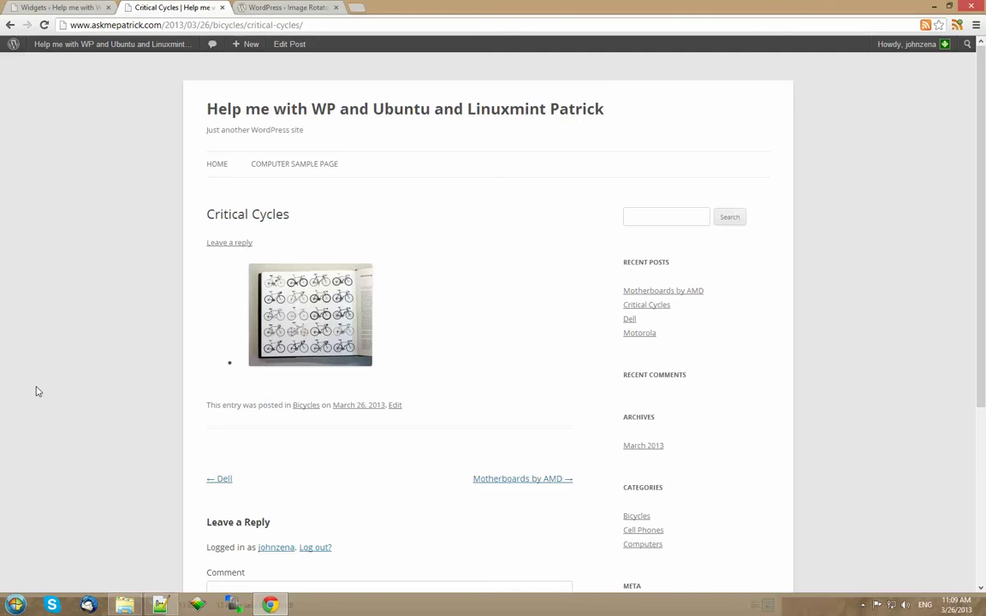
{"action": "left_click", "coordinate": [346, 306]}
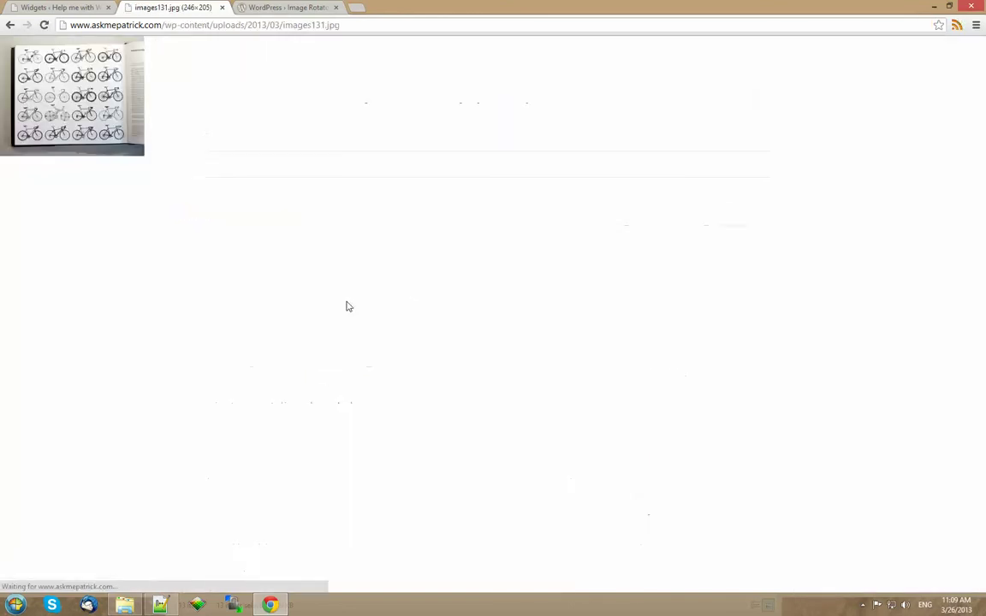
{"action": "left_click", "coordinate": [10, 24]}
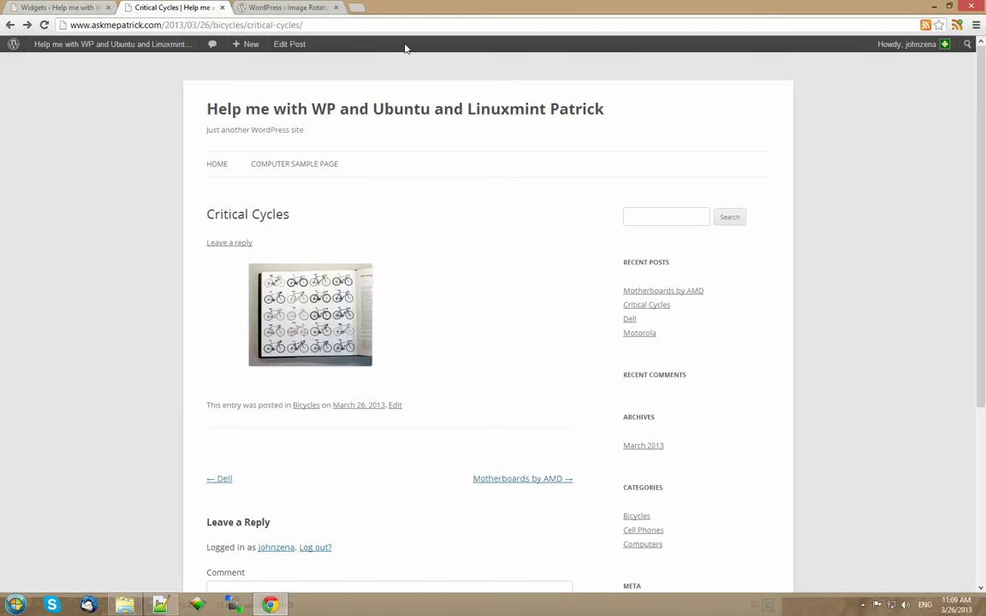
Return to the widgets page and review the Open in New tab/window choices of the Image Rotator Widget.
{"action": "left_click", "coordinate": [64, 10]}
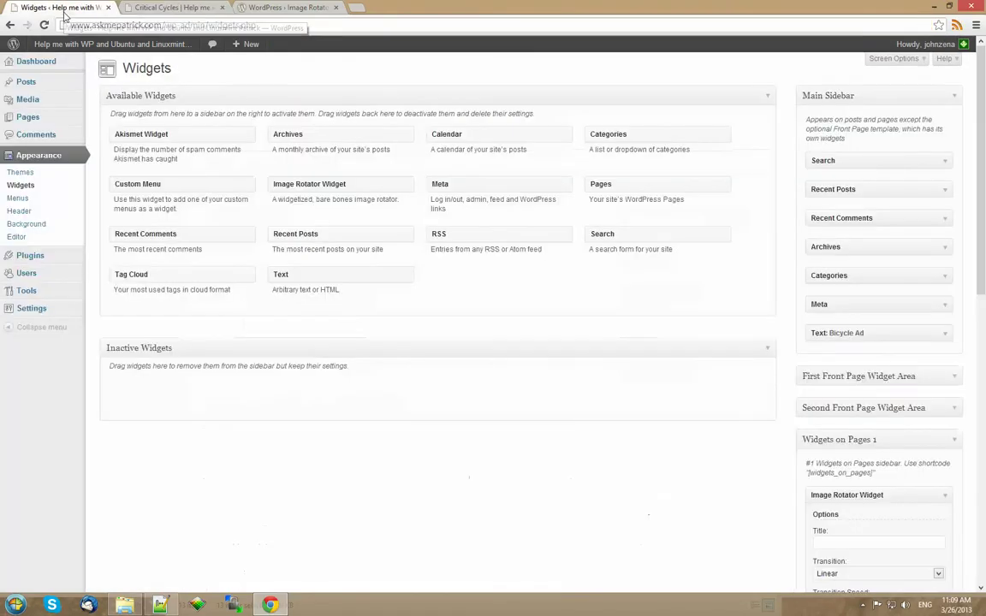
{"action": "scroll", "coordinate": [921, 428], "scroll_direction": "down", "scroll_amount": 2}
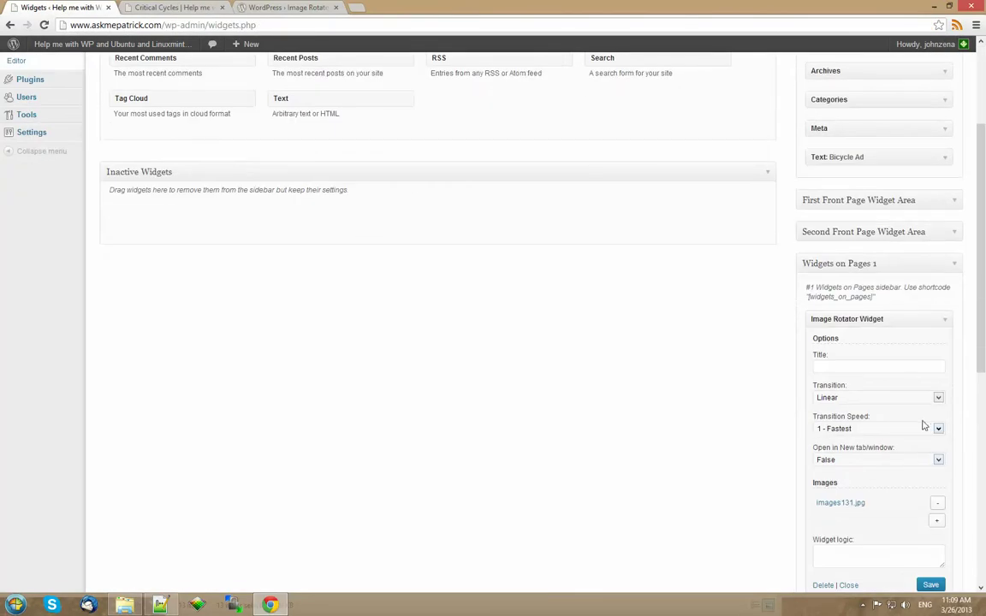
{"action": "left_click", "coordinate": [939, 463]}
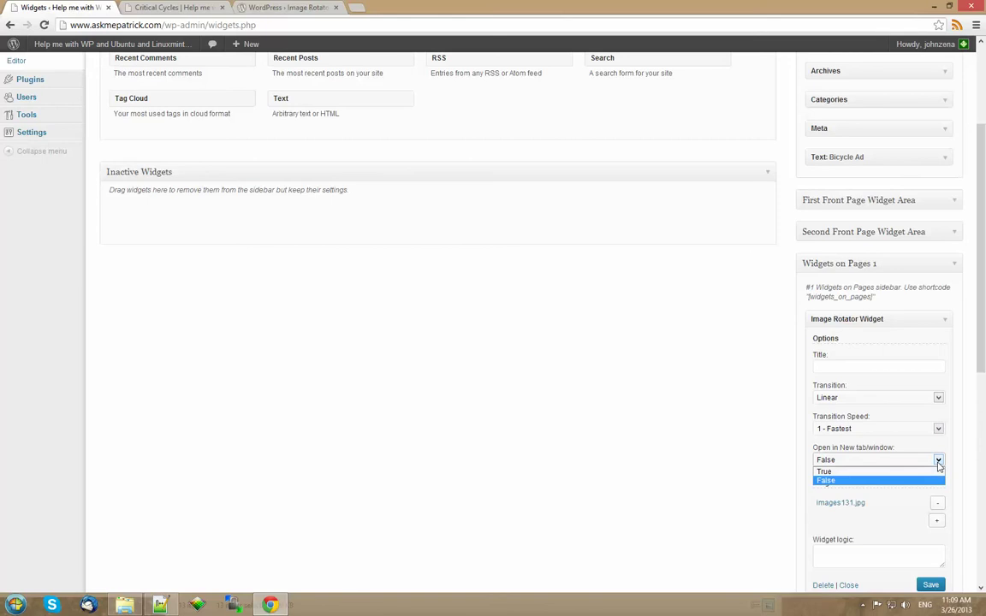
{"action": "left_click", "coordinate": [939, 462]}
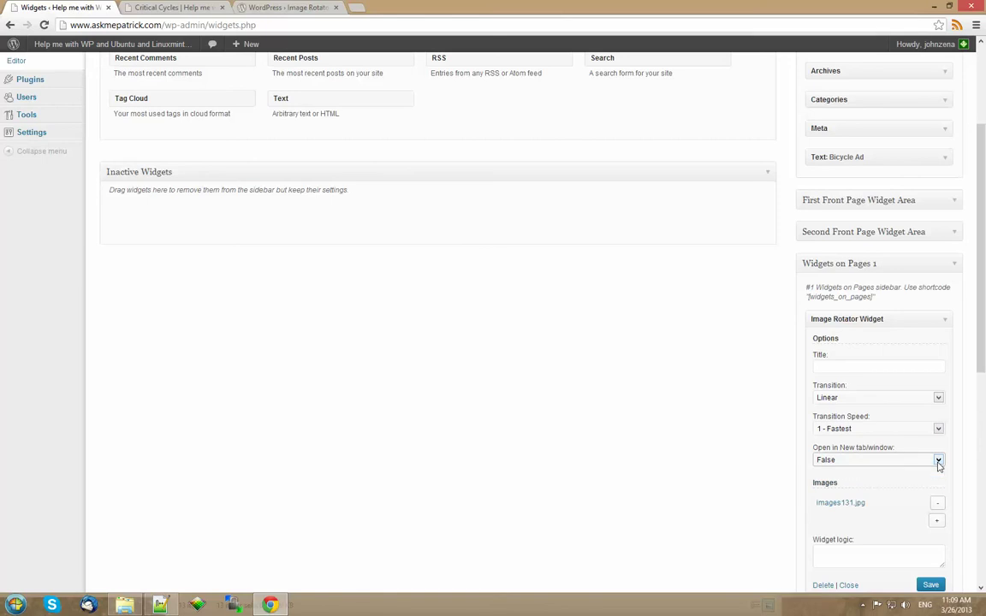
{"action": "scroll", "coordinate": [885, 520], "scroll_direction": "down", "scroll_amount": 1}
{"action": "scroll", "coordinate": [885, 520], "scroll_direction": "up", "scroll_amount": 2}
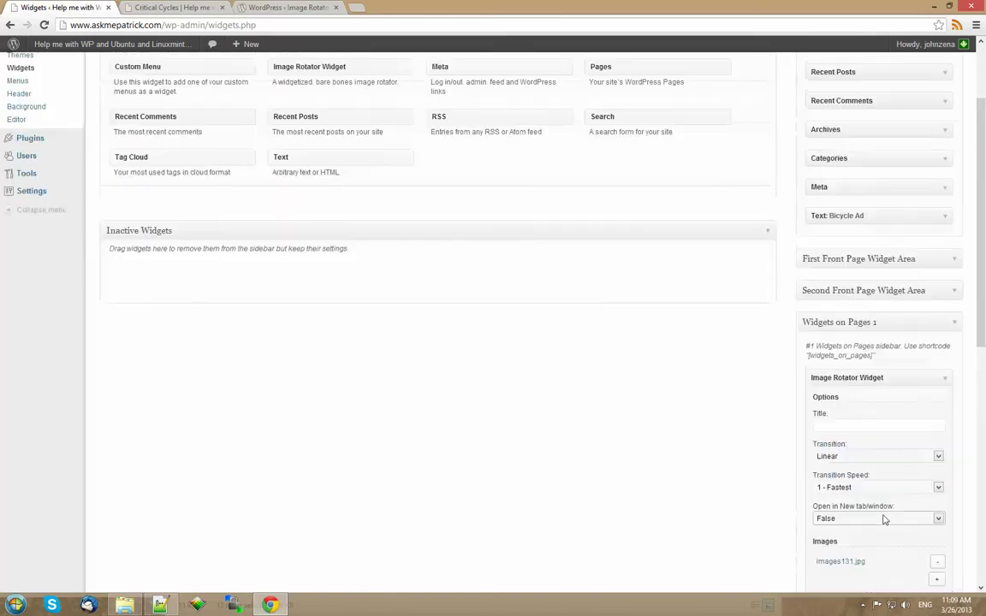
Set the Image Rotator Widget's transition to Loop, review the transition speed choices and save the widget.
{"action": "left_click", "coordinate": [938, 463]}
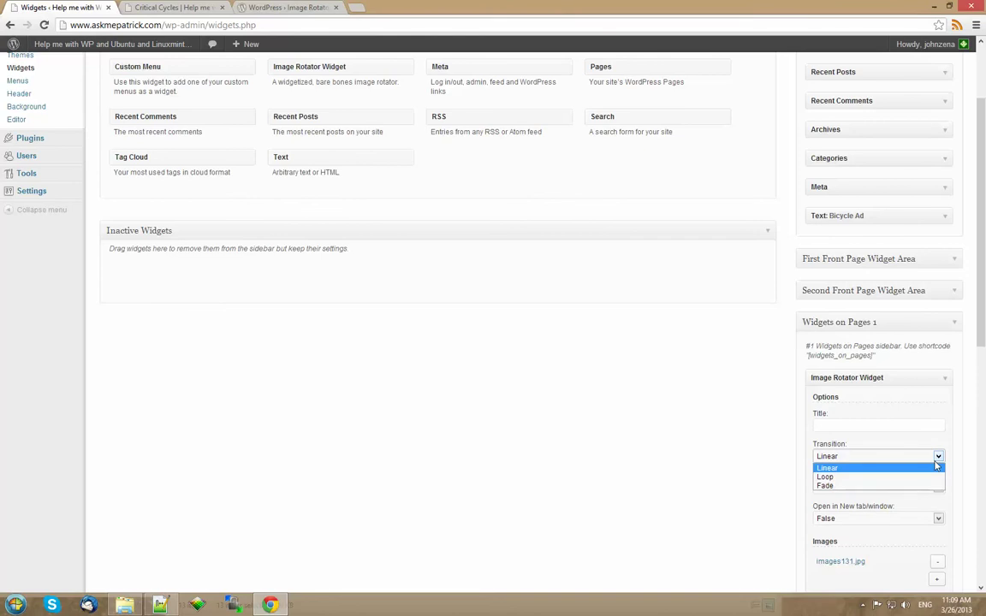
{"action": "left_click", "coordinate": [912, 478]}
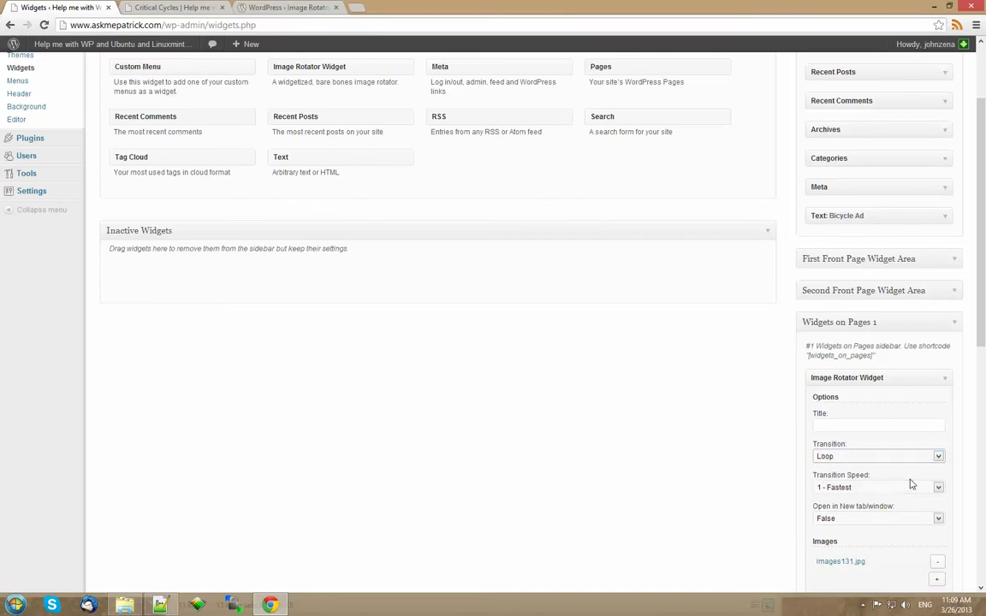
{"action": "left_click", "coordinate": [938, 488]}
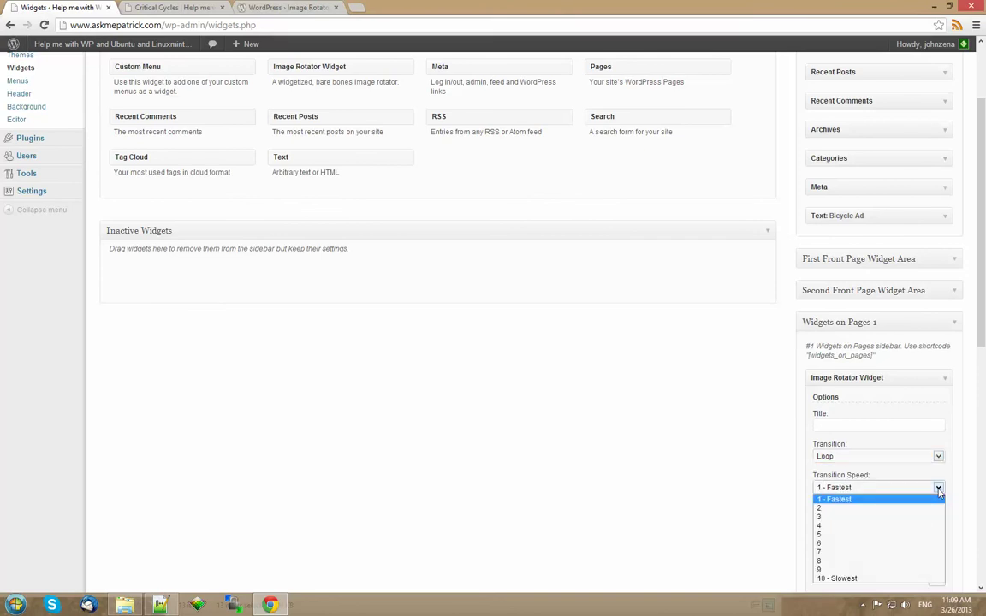
{"action": "left_click", "coordinate": [939, 495]}
{"action": "scroll", "coordinate": [956, 485], "scroll_direction": "down", "scroll_amount": 3}
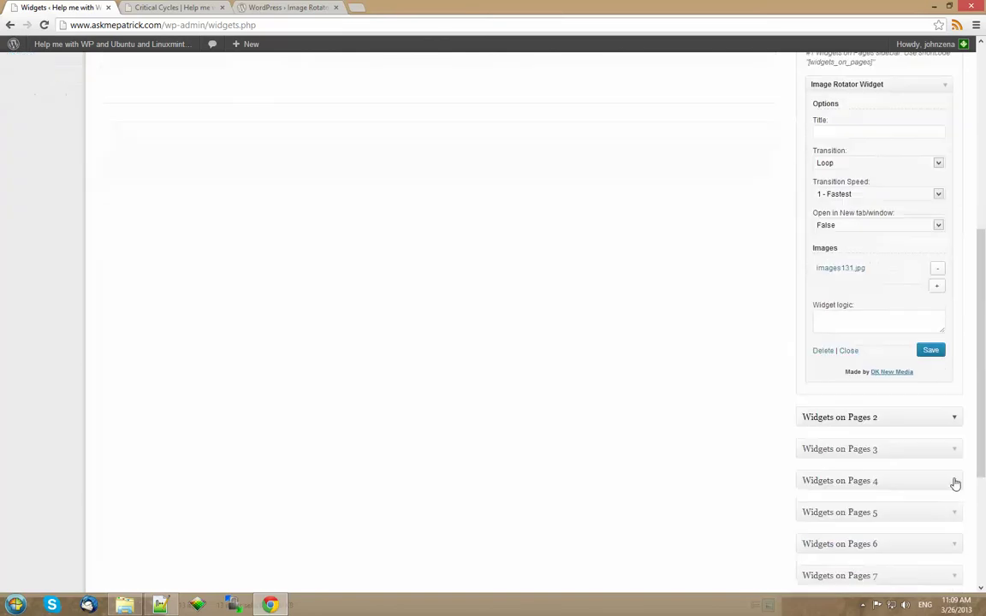
{"action": "left_click", "coordinate": [931, 350]}
Reload the live Critical Cycles post to check the rotator's Loop transition.
{"action": "left_click", "coordinate": [171, 8]}
{"action": "right_click", "coordinate": [108, 249]}
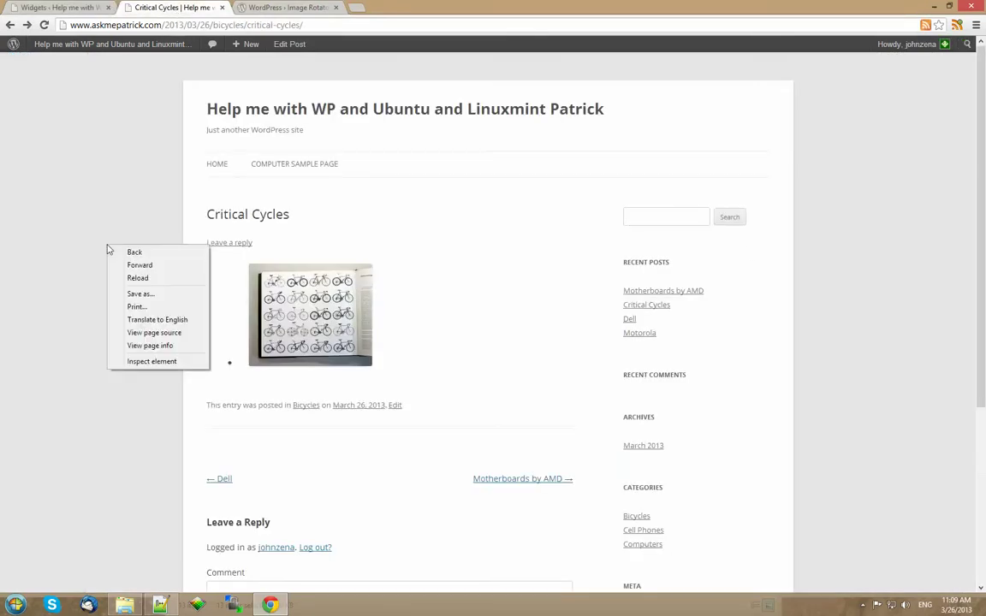
{"action": "left_click", "coordinate": [138, 278]}
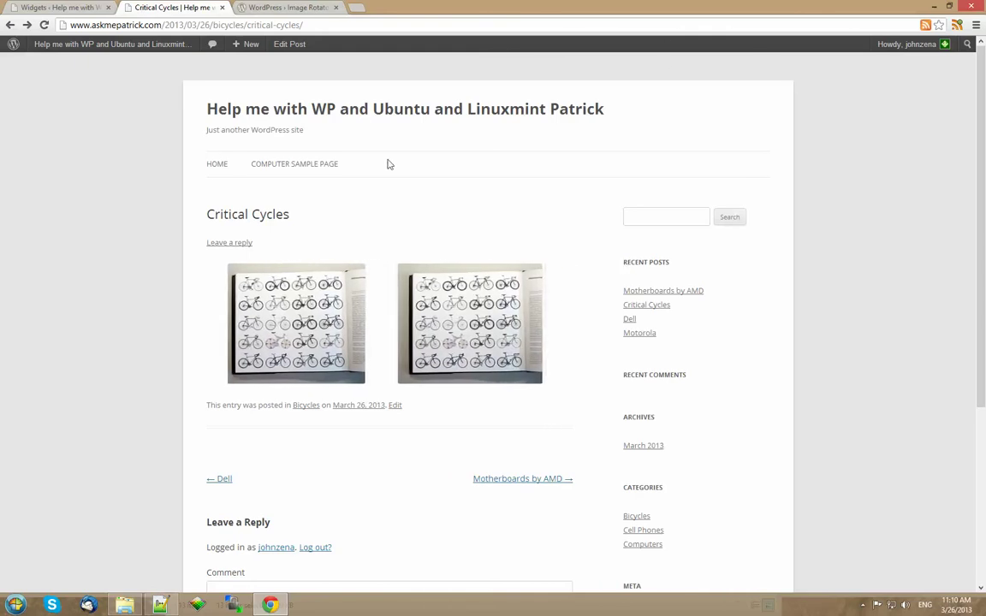
Return to the widgets page and set the Image Rotator Widget's transition to Linear.
{"action": "left_click", "coordinate": [65, 7]}
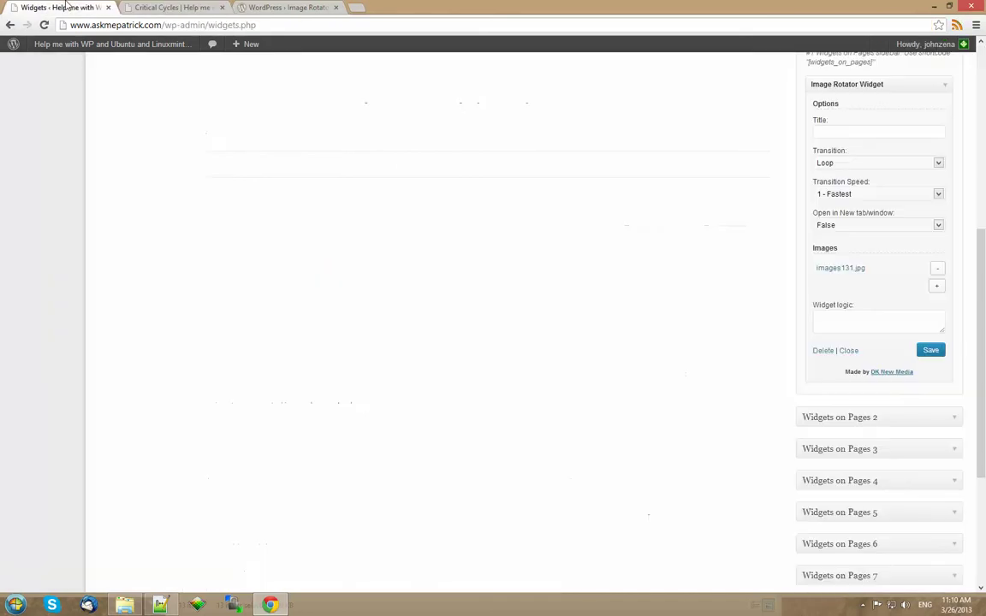
{"action": "scroll", "coordinate": [686, 354], "scroll_direction": "down", "scroll_amount": 3}
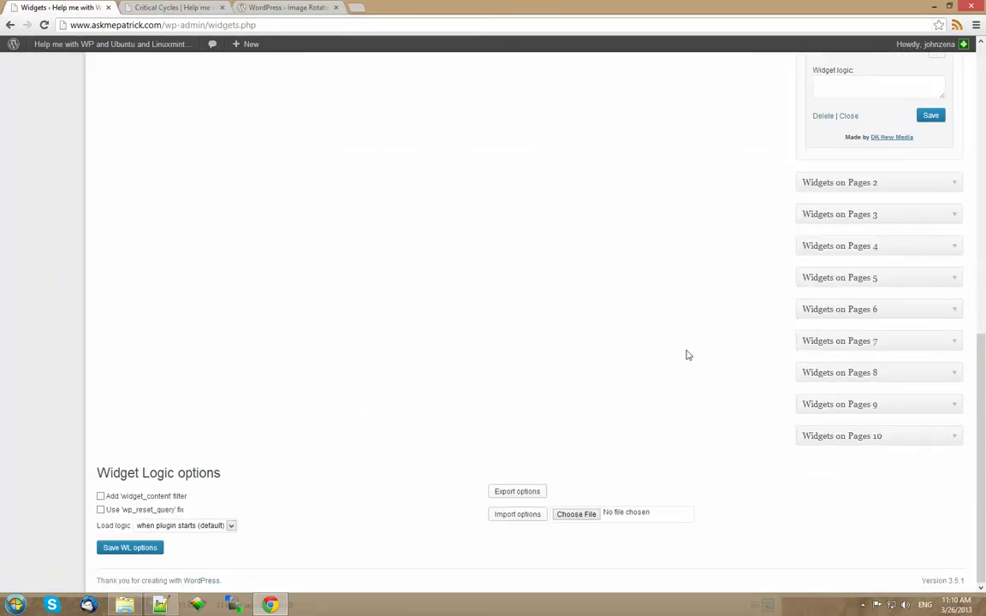
{"action": "scroll", "coordinate": [687, 354], "scroll_direction": "up", "scroll_amount": 4}
{"action": "scroll", "coordinate": [686, 354], "scroll_direction": "up", "scroll_amount": 2}
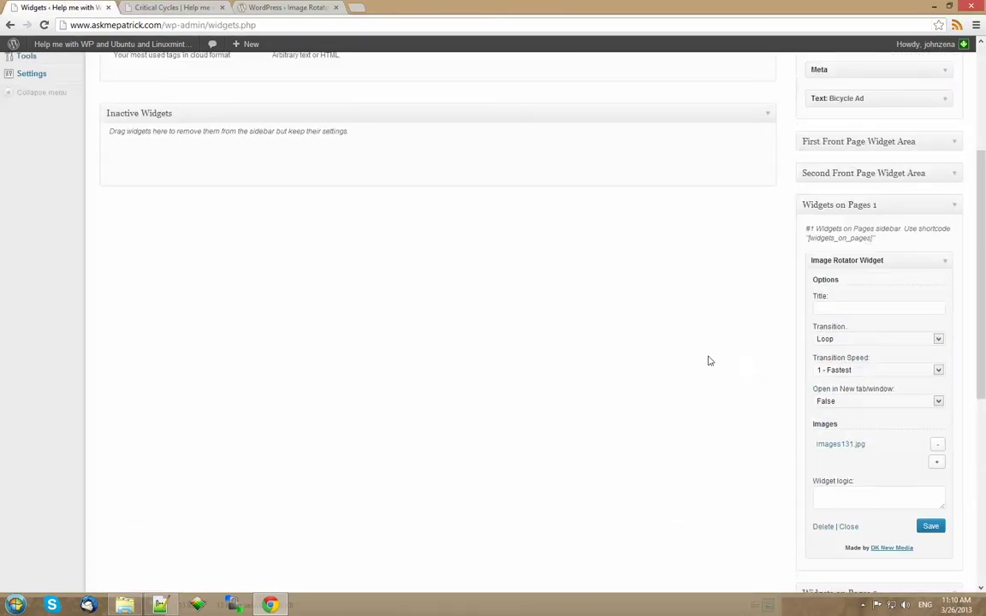
{"action": "left_click", "coordinate": [937, 340]}
{"action": "left_click", "coordinate": [916, 352]}
Add images81.jpg, the black bicycle on grass, from the media library to the Image Rotator Widget.
{"action": "left_click", "coordinate": [937, 465]}
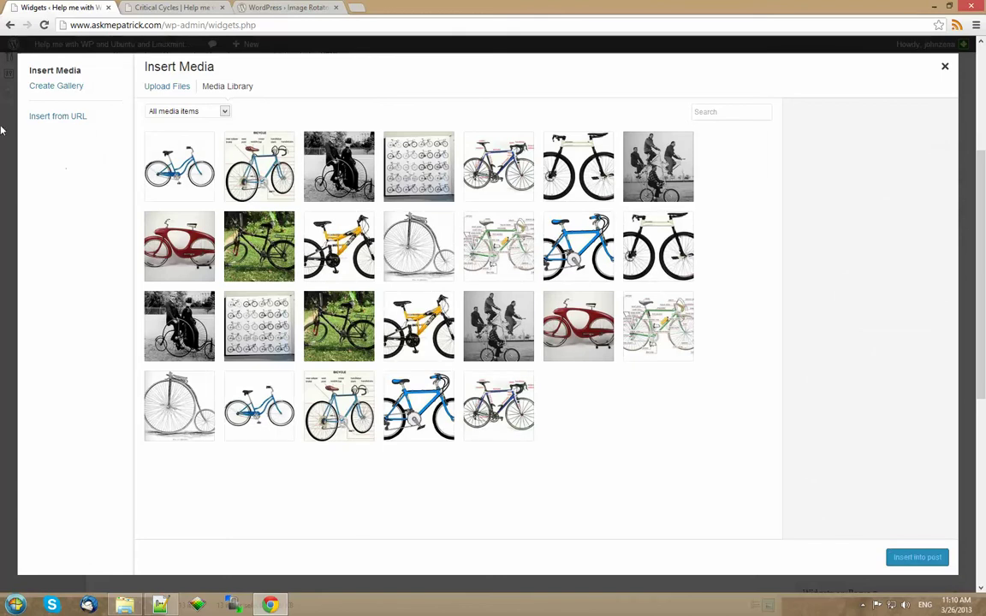
{"action": "left_click", "coordinate": [243, 223]}
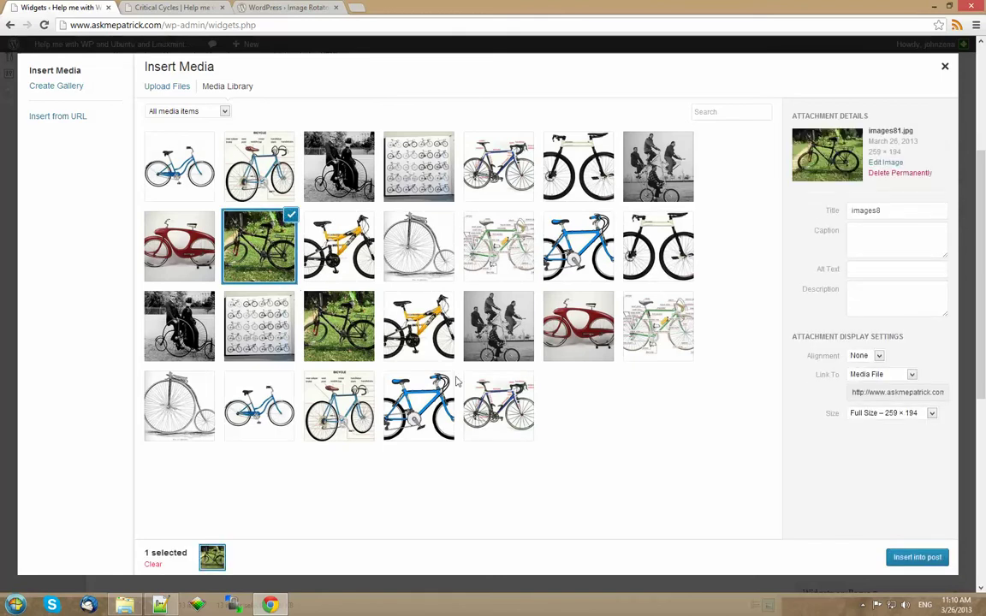
{"action": "left_click", "coordinate": [914, 559]}
{"action": "scroll", "coordinate": [834, 452], "scroll_direction": "down", "scroll_amount": 1}
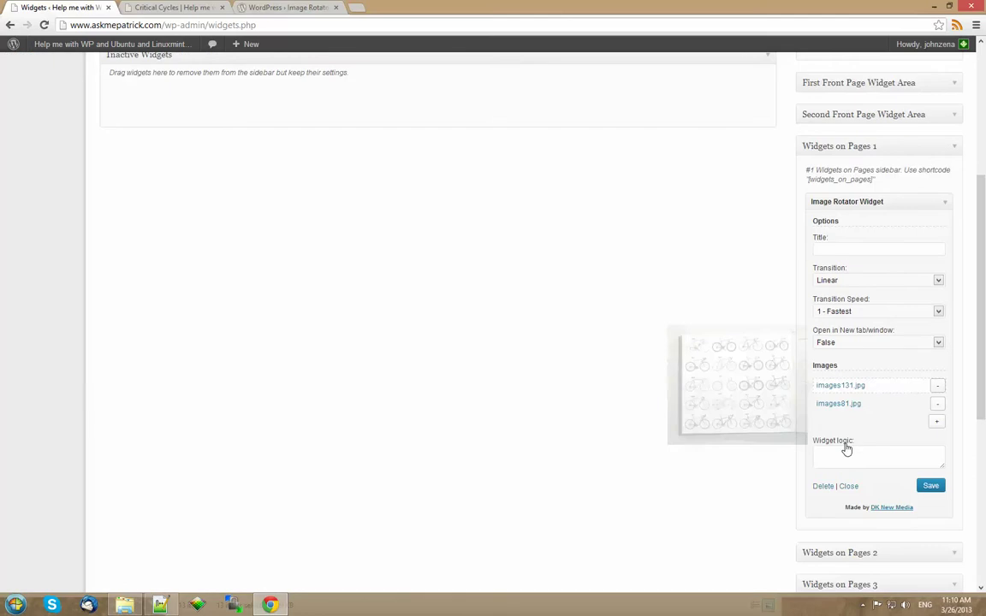
Add images7.jpg, the red streamlined bicycle, from the media library to the Image Rotator Widget.
{"action": "scroll", "coordinate": [835, 441], "scroll_direction": "down", "scroll_amount": 1}
{"action": "left_click", "coordinate": [936, 362]}
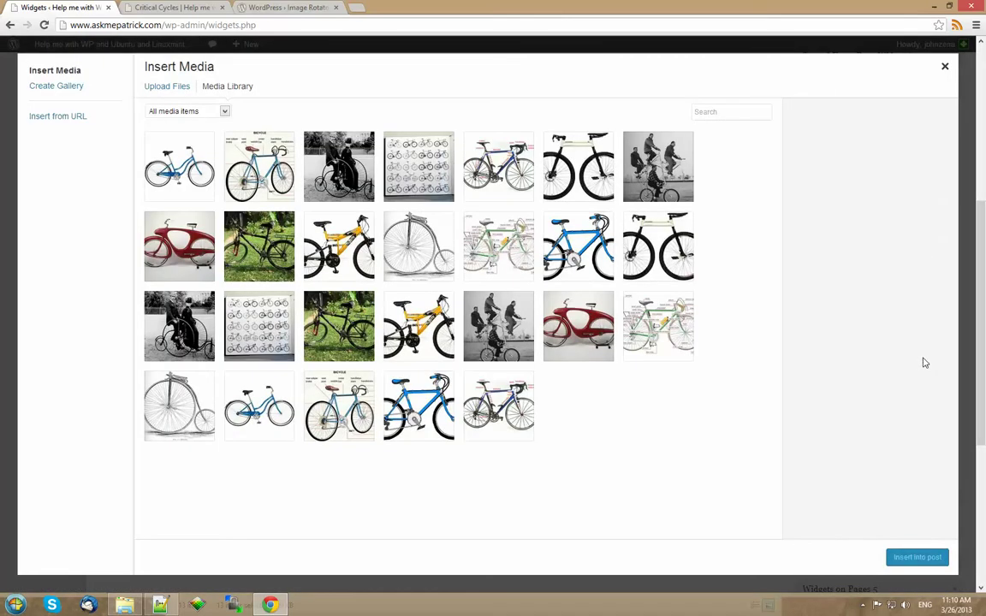
{"action": "left_click", "coordinate": [578, 327]}
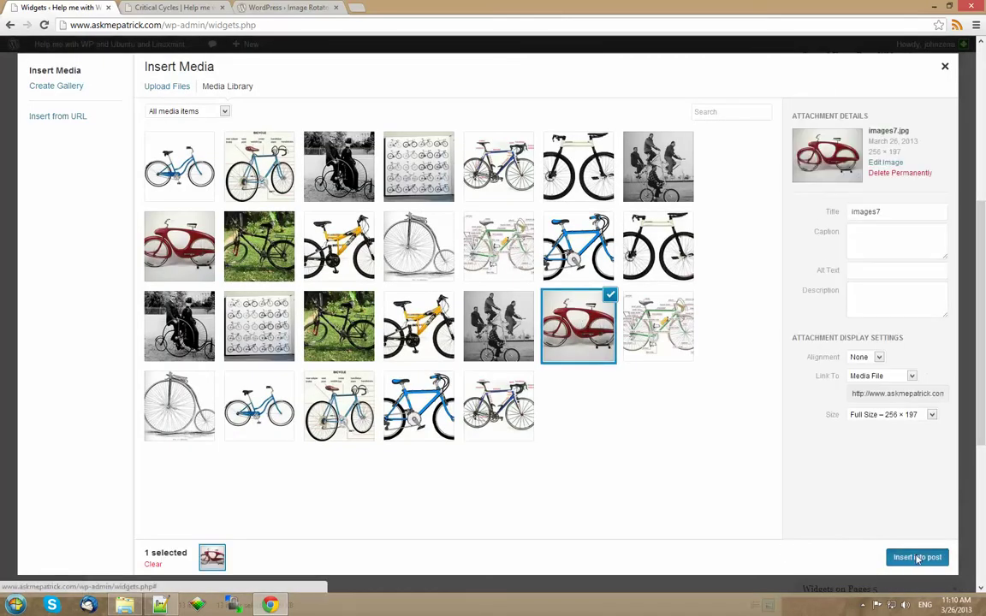
{"action": "left_click", "coordinate": [917, 557]}
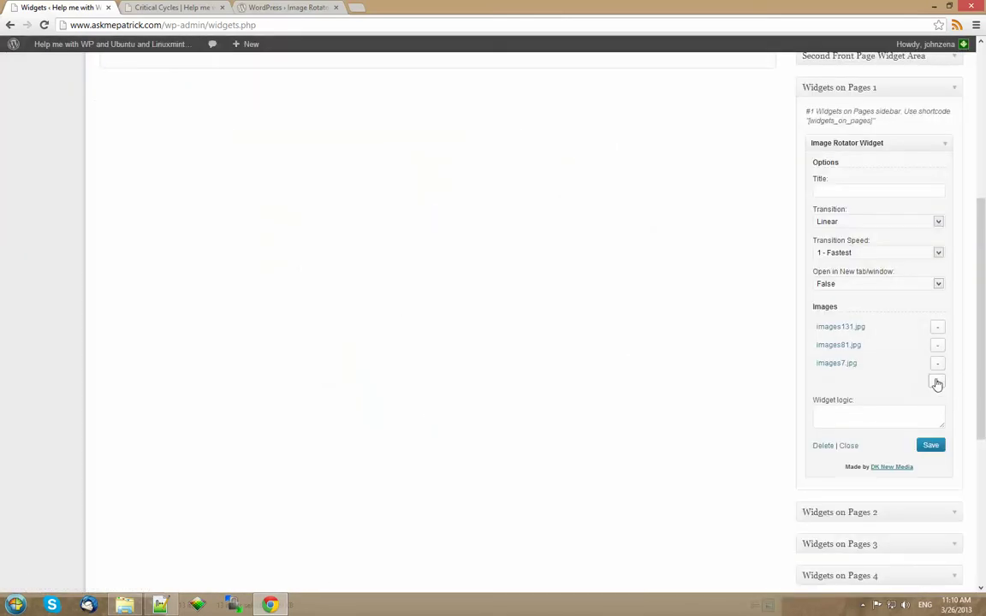
Add images4.jpg, the blue mountain bike, from the media library to the Image Rotator Widget and save the widget.
{"action": "left_click", "coordinate": [937, 384]}
{"action": "left_click", "coordinate": [398, 381]}
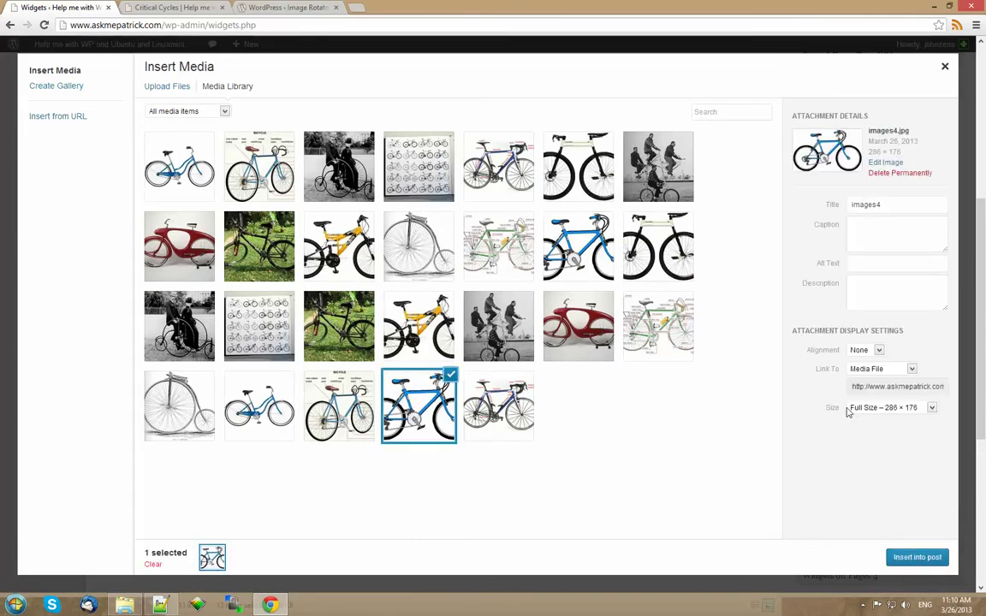
{"action": "left_click", "coordinate": [917, 557]}
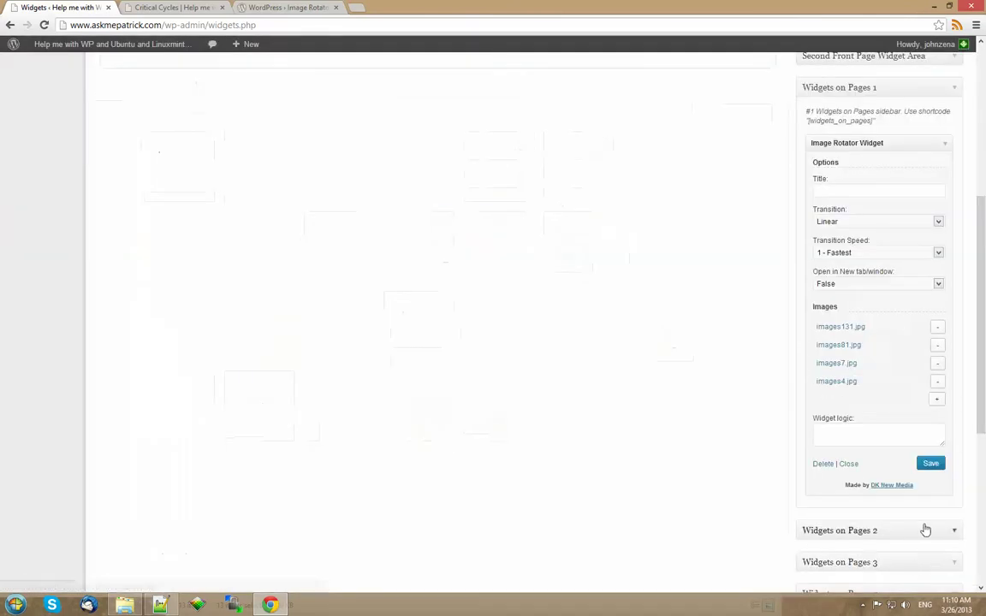
{"action": "left_click", "coordinate": [931, 465]}
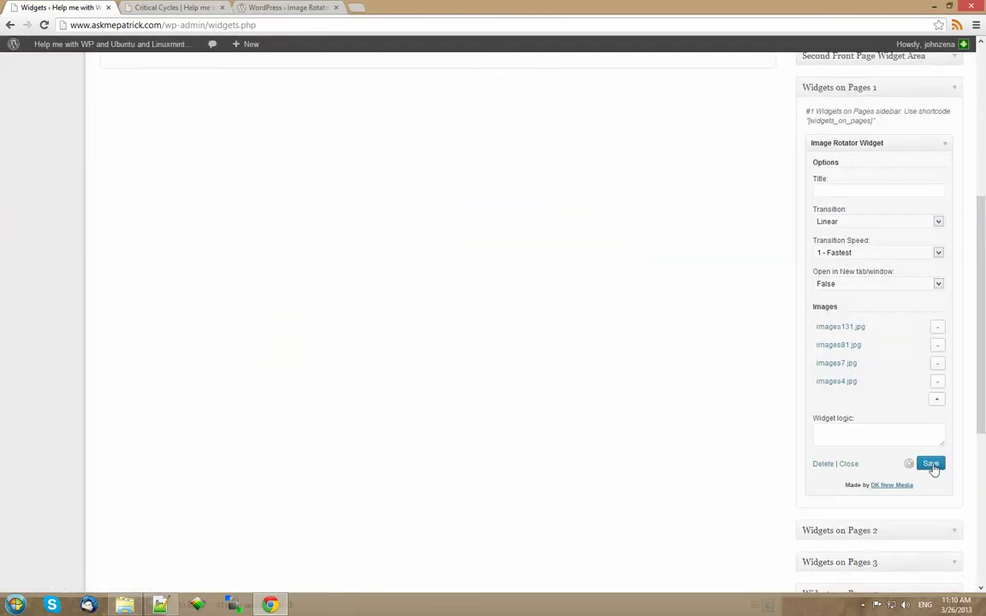
Reload the live Critical Cycles post to check the rotator's Linear transition with the added images.
{"action": "left_click", "coordinate": [142, 11]}
{"action": "right_click", "coordinate": [68, 211]}
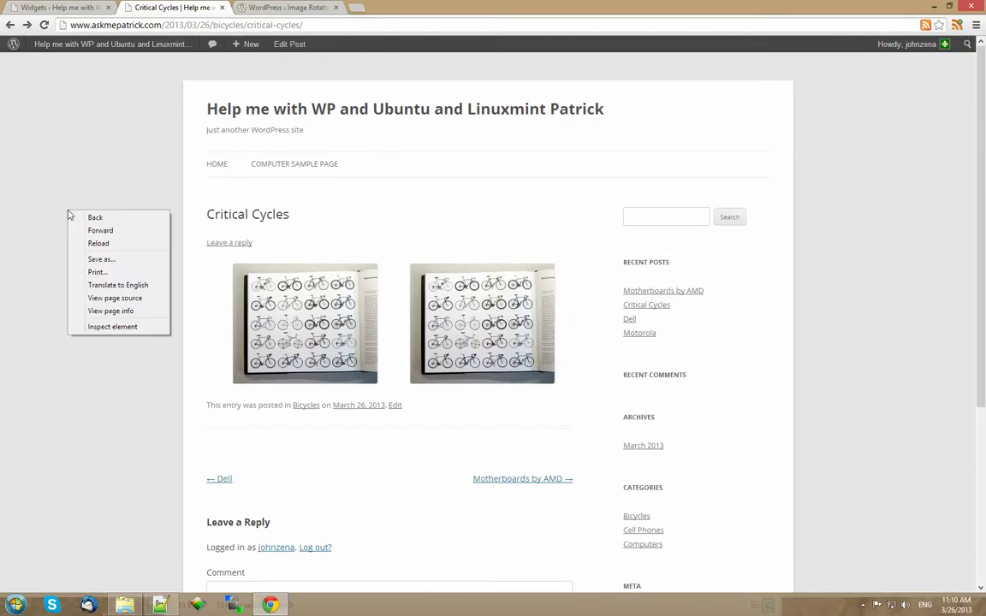
{"action": "left_click", "coordinate": [98, 244]}
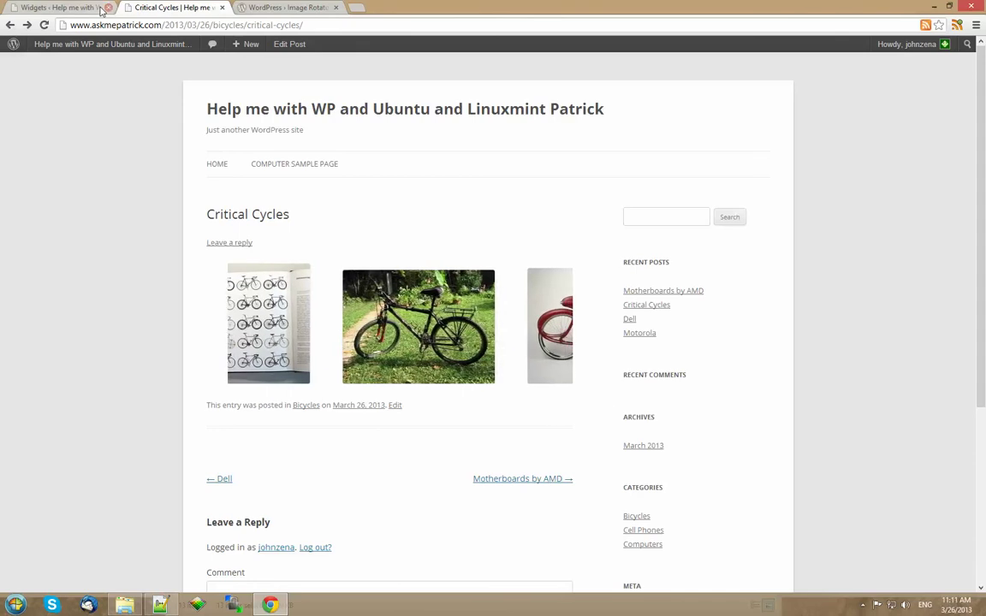
Edit the Critical Cycles post so its shortcode line reads <p><center>[widgets_on_pages]</center></p>, and begin a new <p> paragraph below it.
{"action": "left_click", "coordinate": [289, 43]}
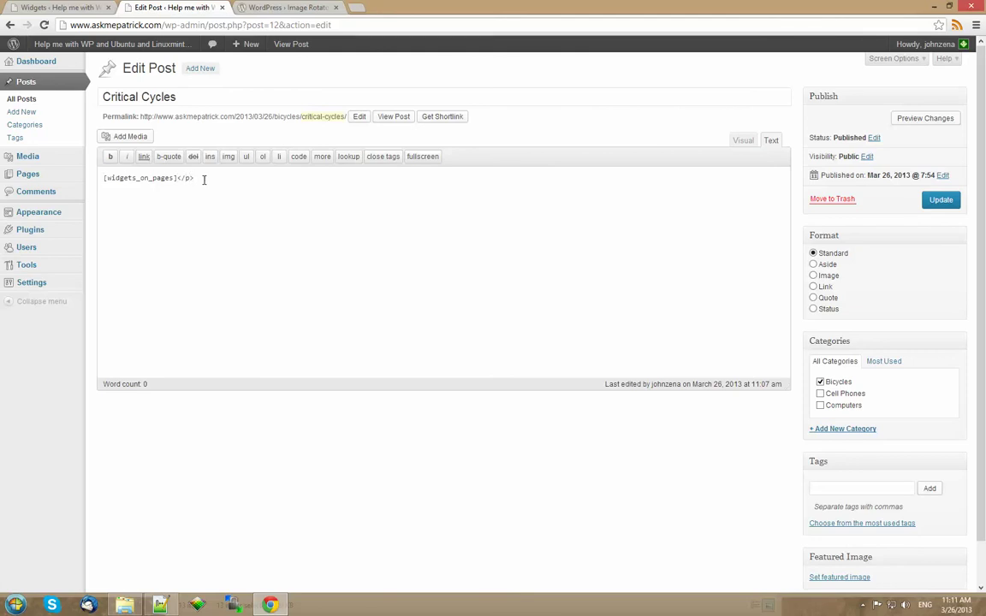
{"action": "type", "text": "<p><center>[widgets_on_pages]</center></"}
{"action": "left_click", "coordinate": [311, 181]}
Copy the Overview paragraph from the Image Rotator Widget plugin page into the post's second paragraph and close it with </p>.
{"action": "left_click", "coordinate": [308, 7]}
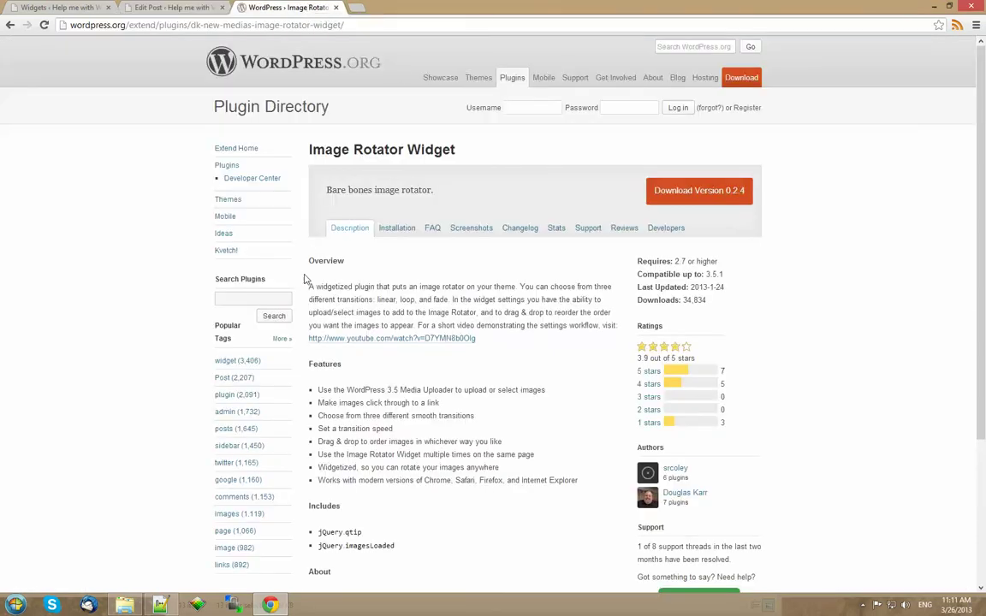
{"action": "left_click_drag", "start_coordinate": [311, 287], "coordinate": [509, 341]}
{"action": "right_click", "coordinate": [514, 288]}
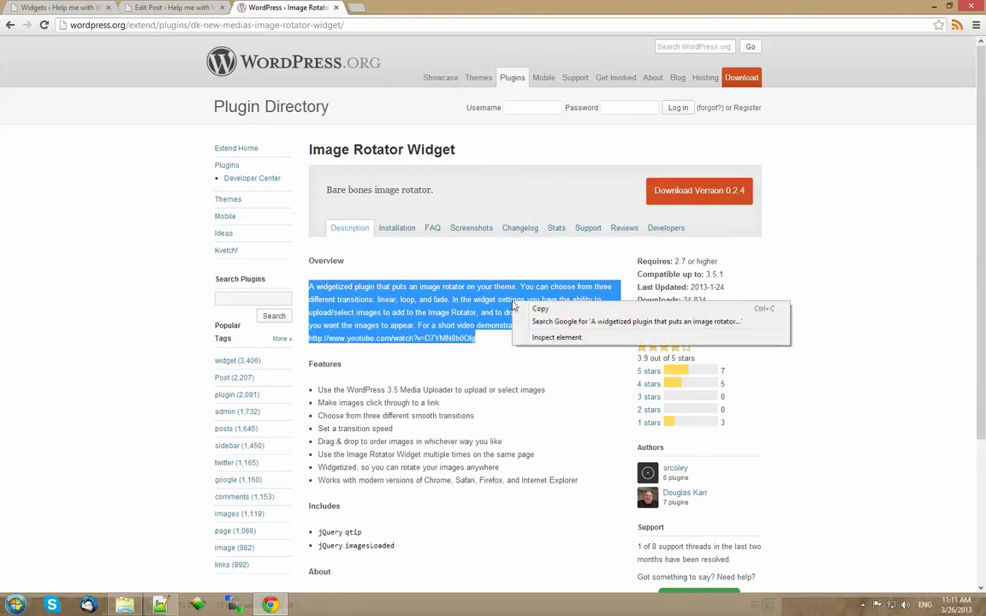
{"action": "left_click", "coordinate": [533, 310]}
{"action": "left_click", "coordinate": [185, 6]}
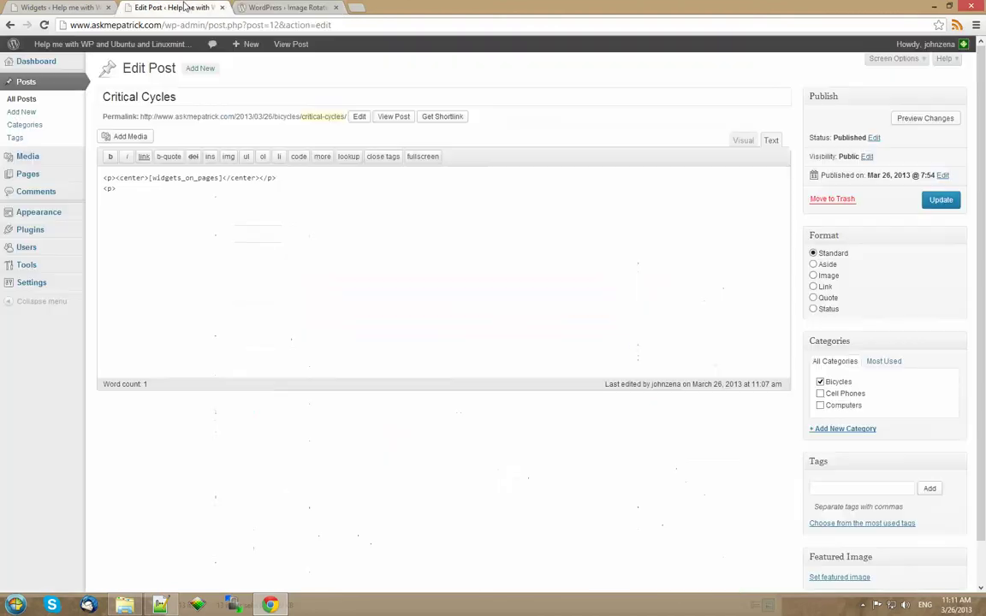
{"action": "key", "text": "ctrl+v"}
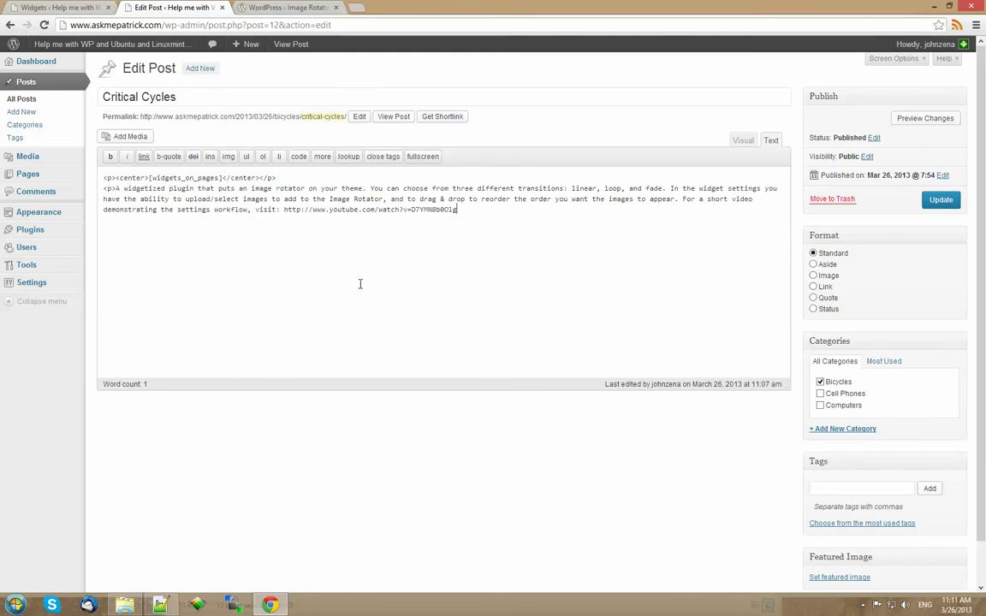
{"action": "type", "text": "</p>"}
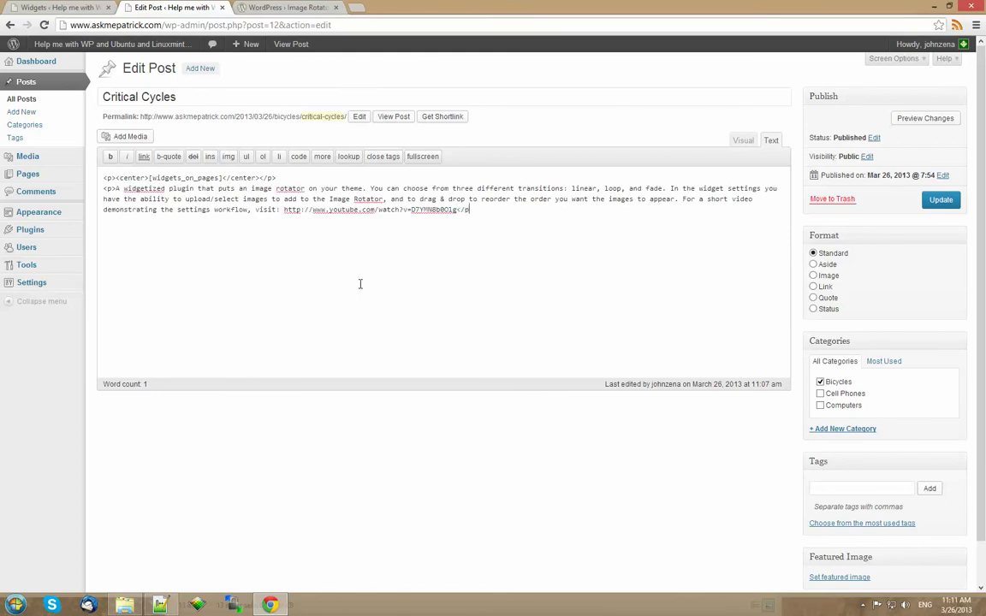
Update the Critical Cycles post and view the live page with the centered rotator above the text.
{"action": "left_click", "coordinate": [931, 199]}
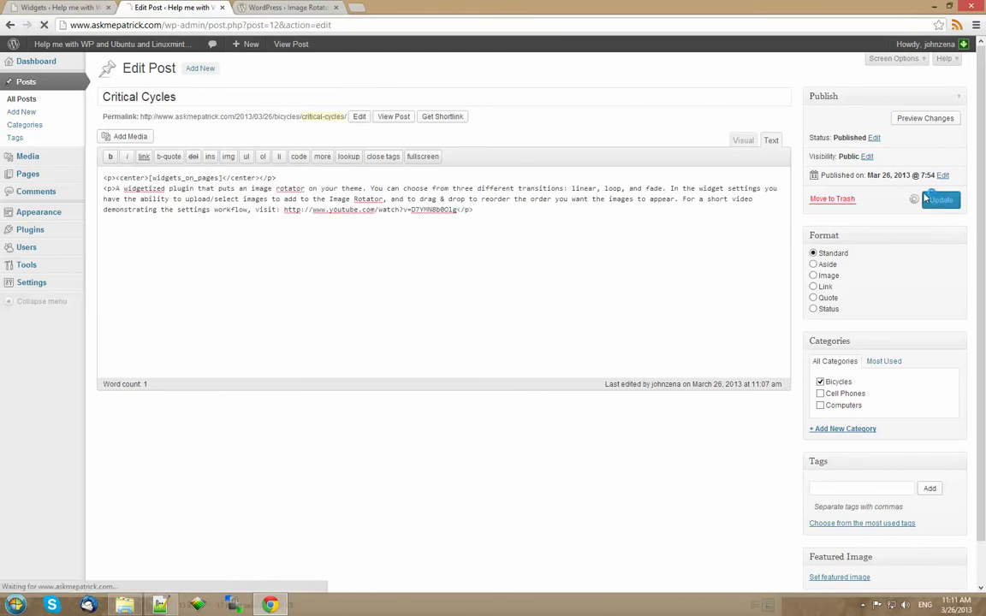
{"action": "left_click", "coordinate": [290, 46]}
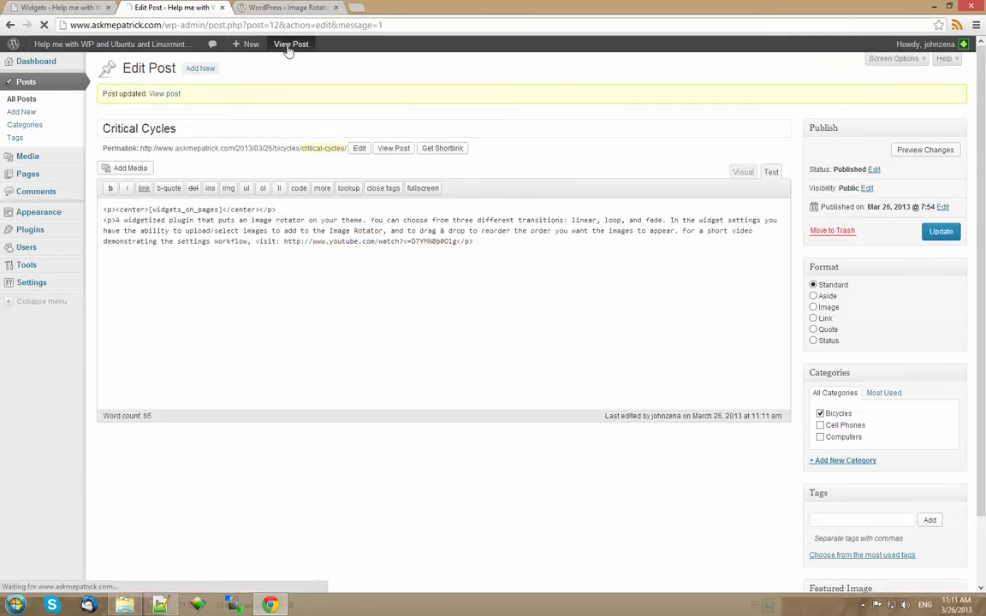
{"action": "scroll", "coordinate": [482, 181], "scroll_direction": "down", "scroll_amount": 2}
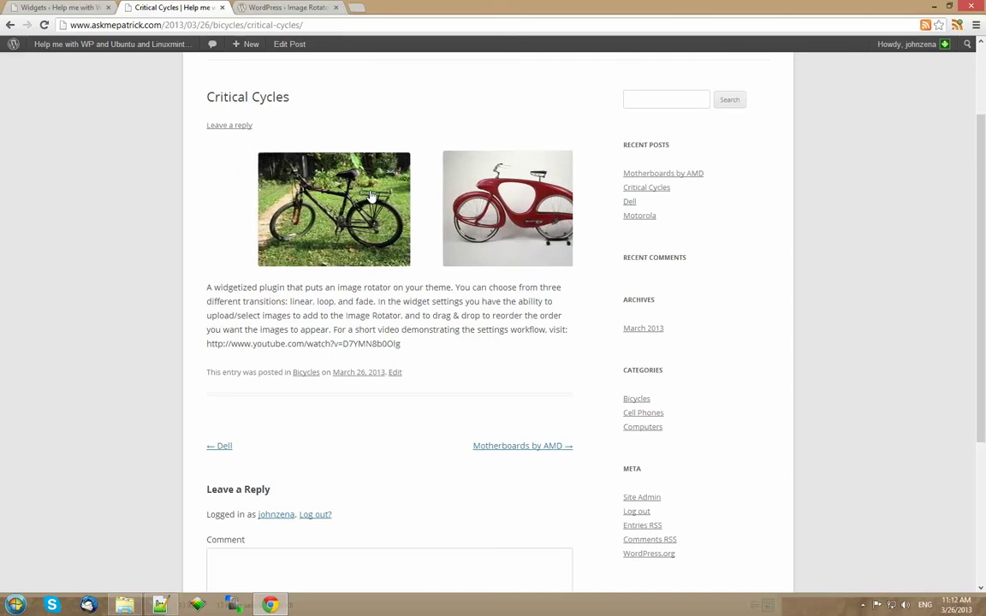
Return to the widgets page and go back to the list of available widgets.
{"action": "left_click", "coordinate": [27, 10]}
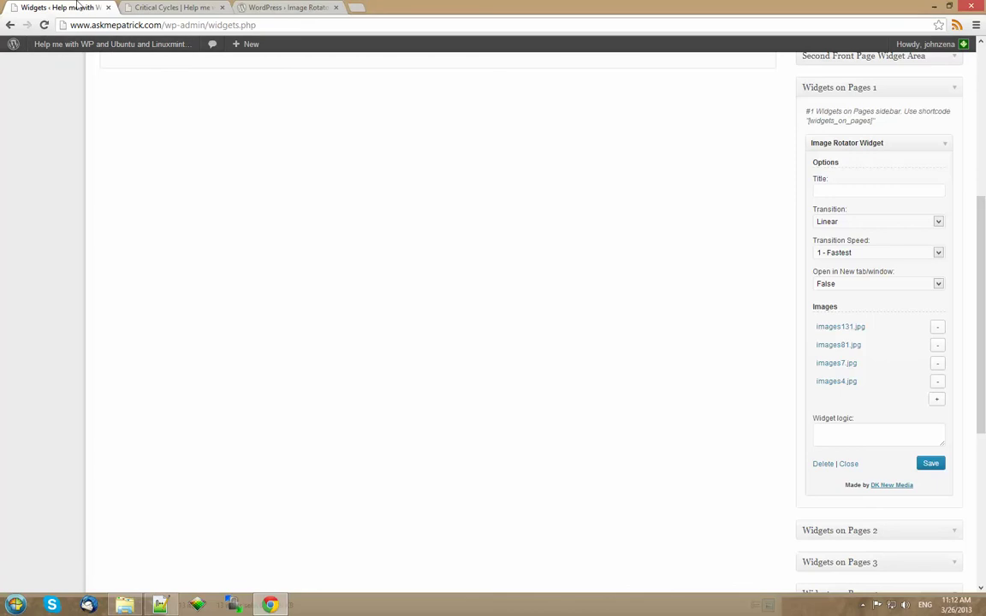
{"action": "scroll", "coordinate": [454, 220], "scroll_direction": "up", "scroll_amount": 4}
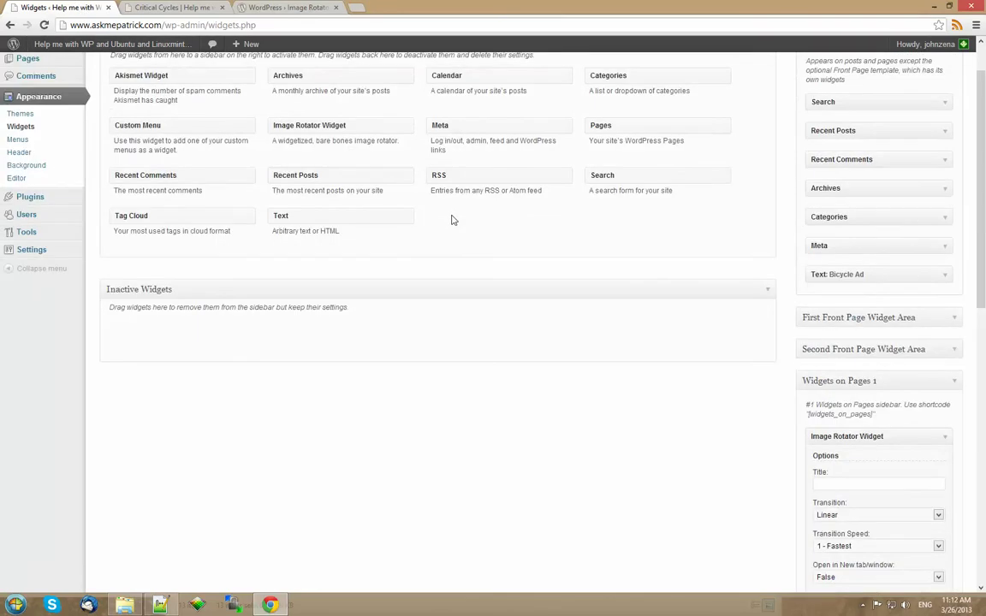